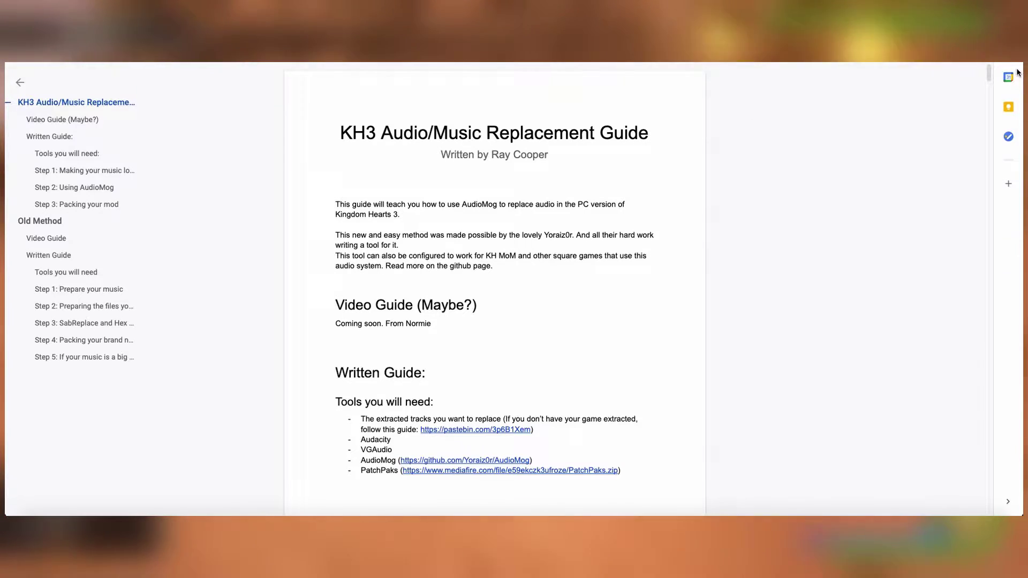
Scroll down the Google Docs guide to the 'Tools you will need' list.
scroll(494, 289, down, 1)
scroll(494, 289, down, 6)
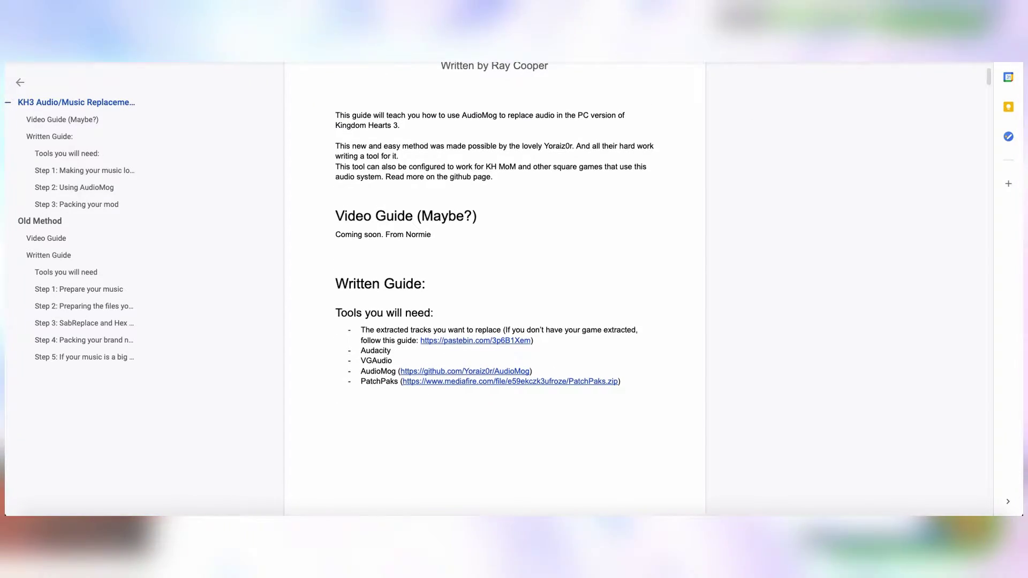
scroll(494, 289, down, 4)
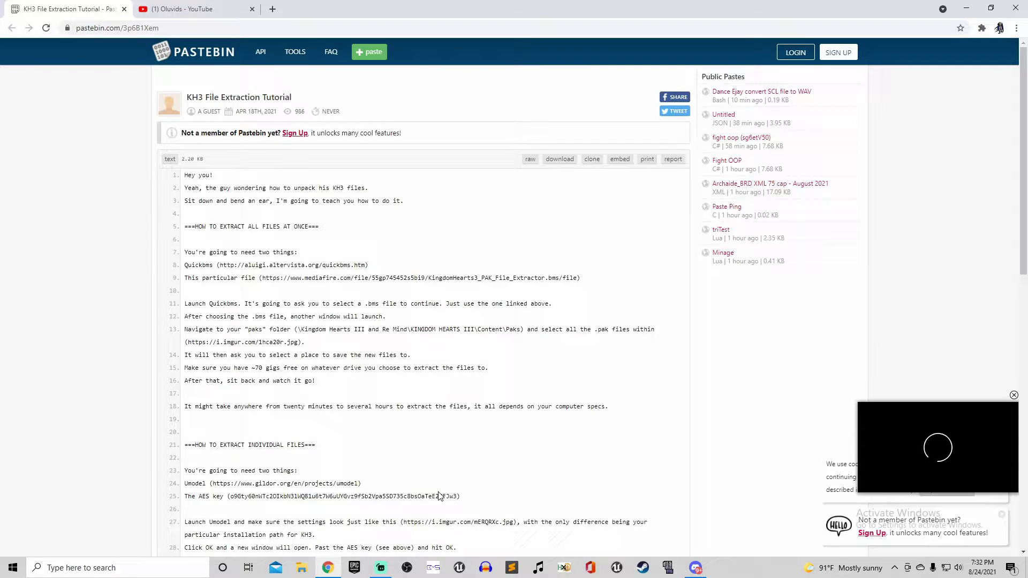
Run QuickBMS with the KH3 PAK script on all pakchunk files and start naming an output folder.
click(433, 572)
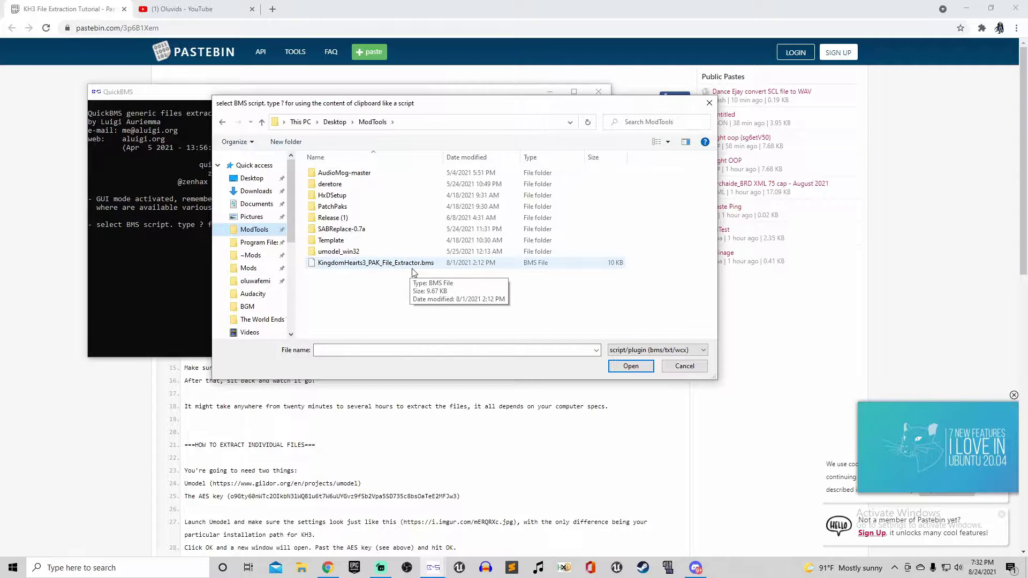
double_click(412, 268)
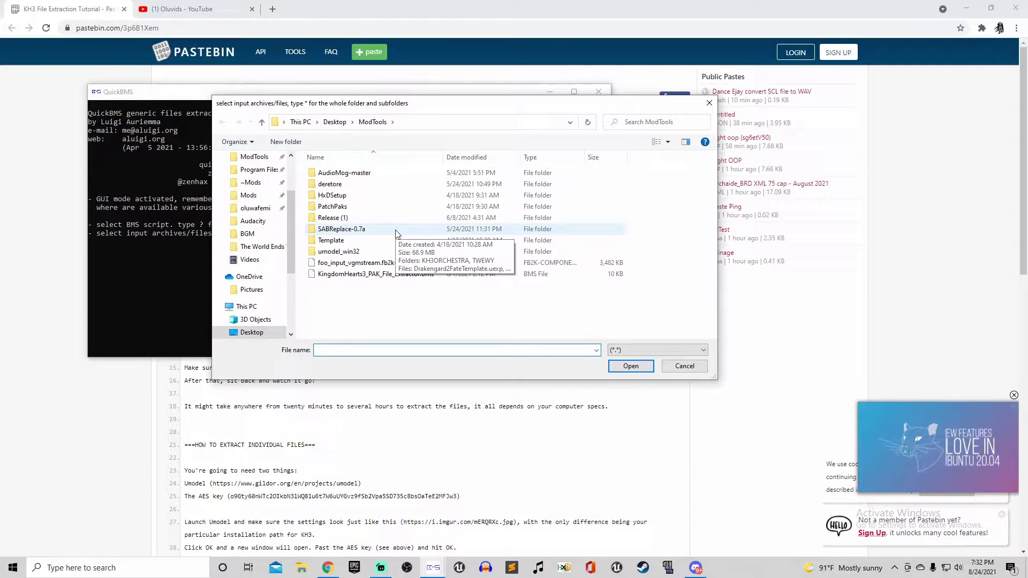
click(251, 182)
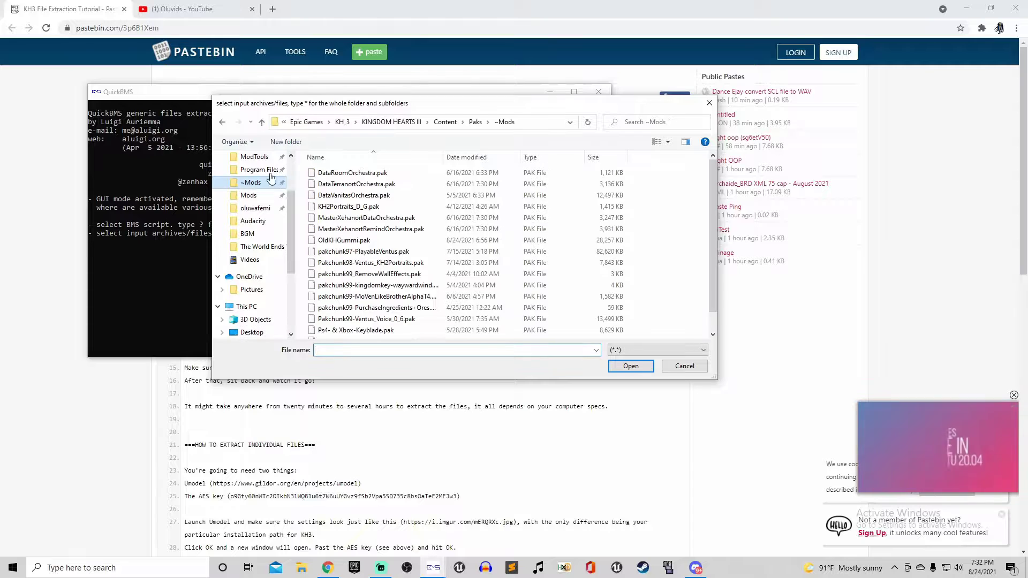
click(473, 123)
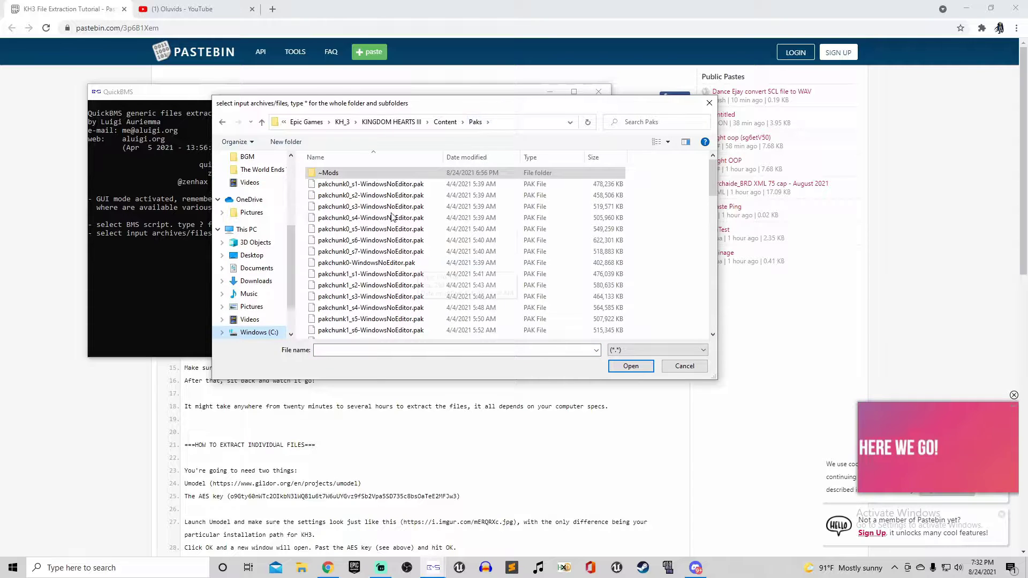
click(445, 122)
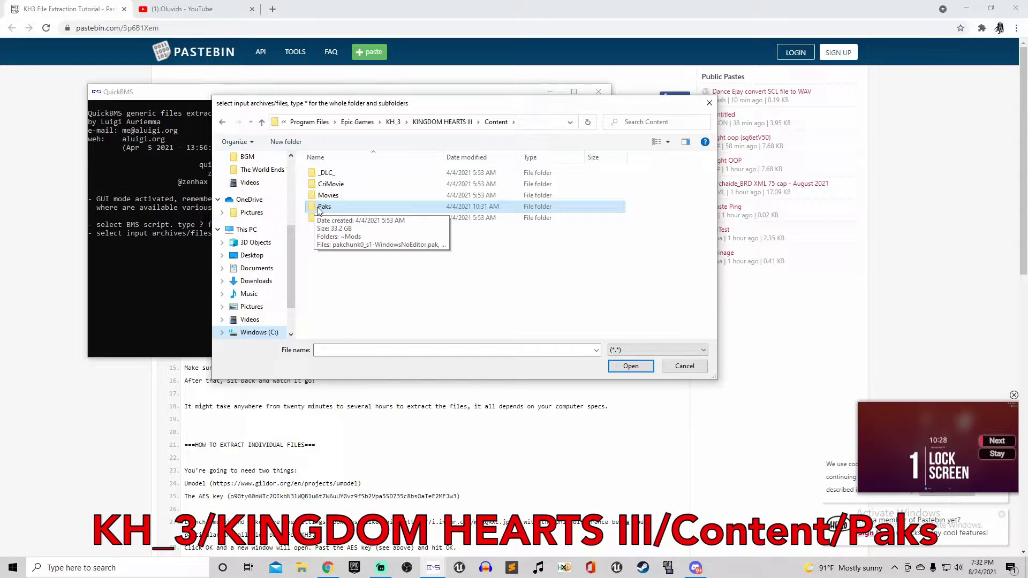
scroll(493, 270, down, 5)
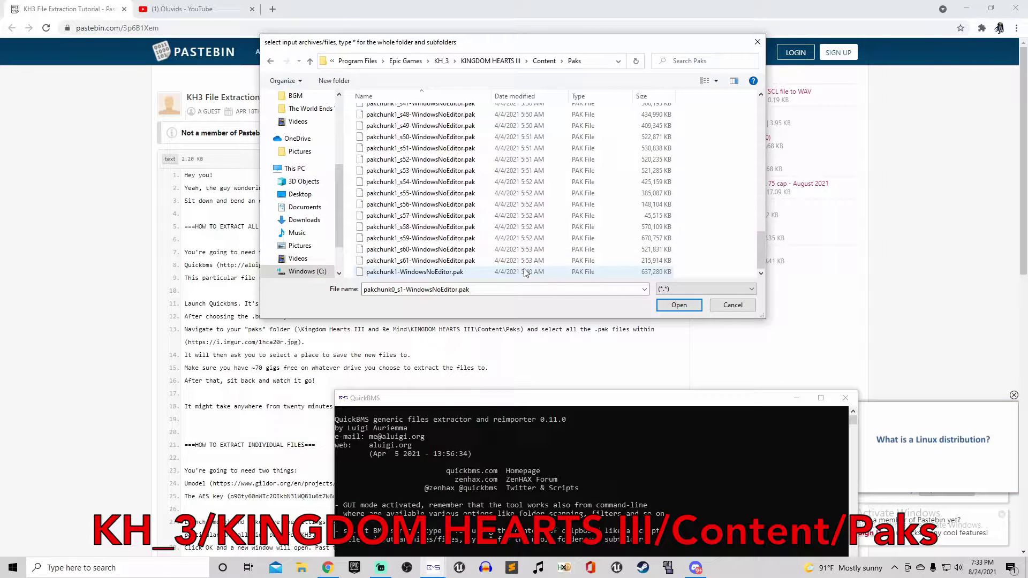
shift+click(493, 271)
scroll(477, 249, up, 15)
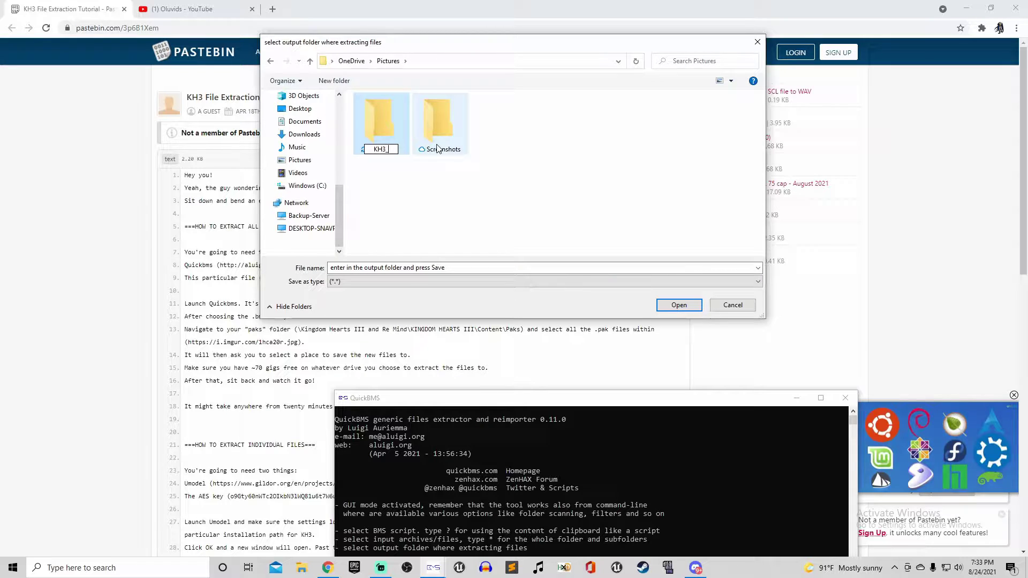
text(fi)
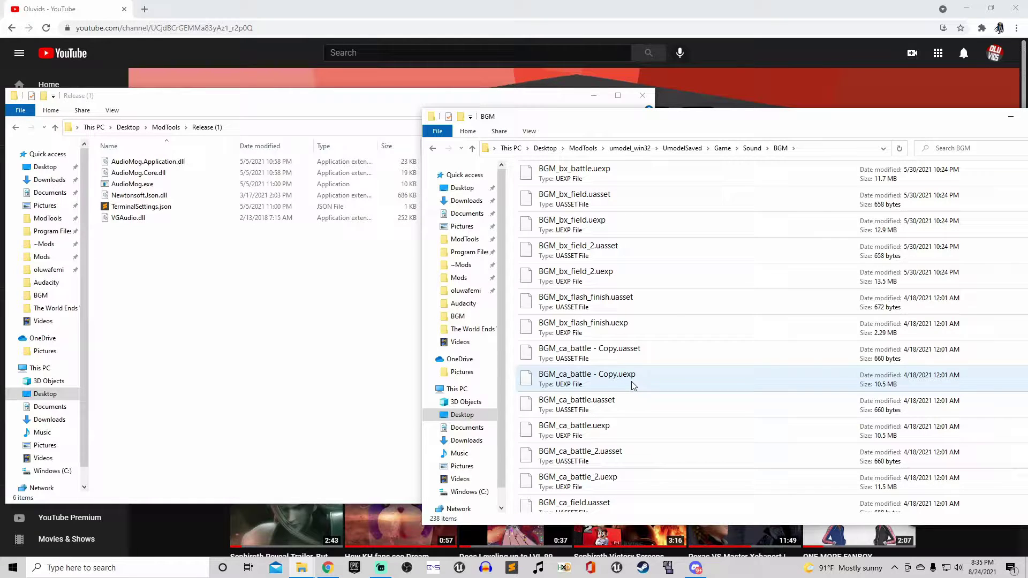
Select BGM_ca_battle - Copy.uexp beside AudioMog's Release folder.
drag(632, 382, 140, 186)
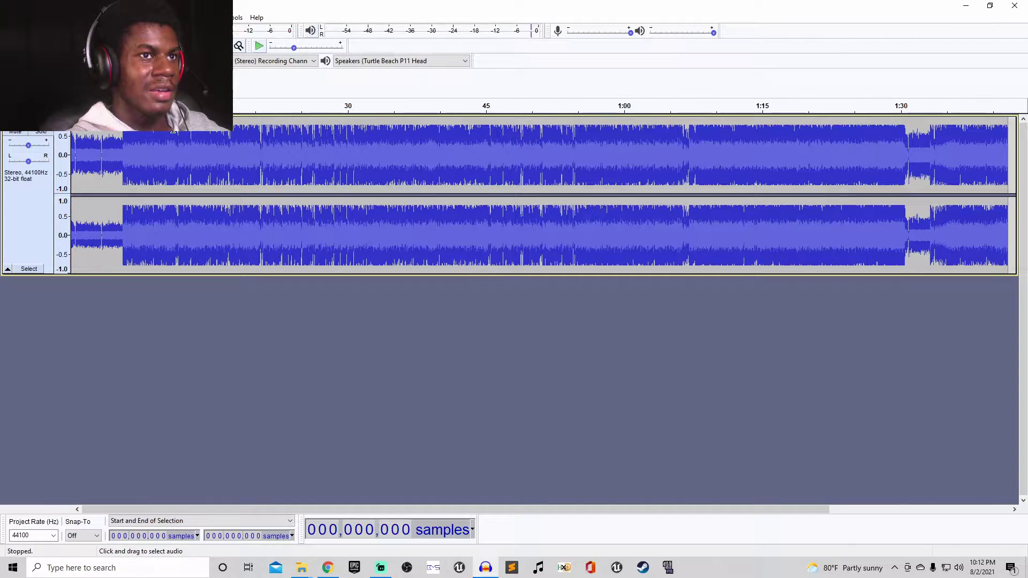
Play a short stretch, confirm the samples time format, and raise track gain to +6 dB.
click(224, 107)
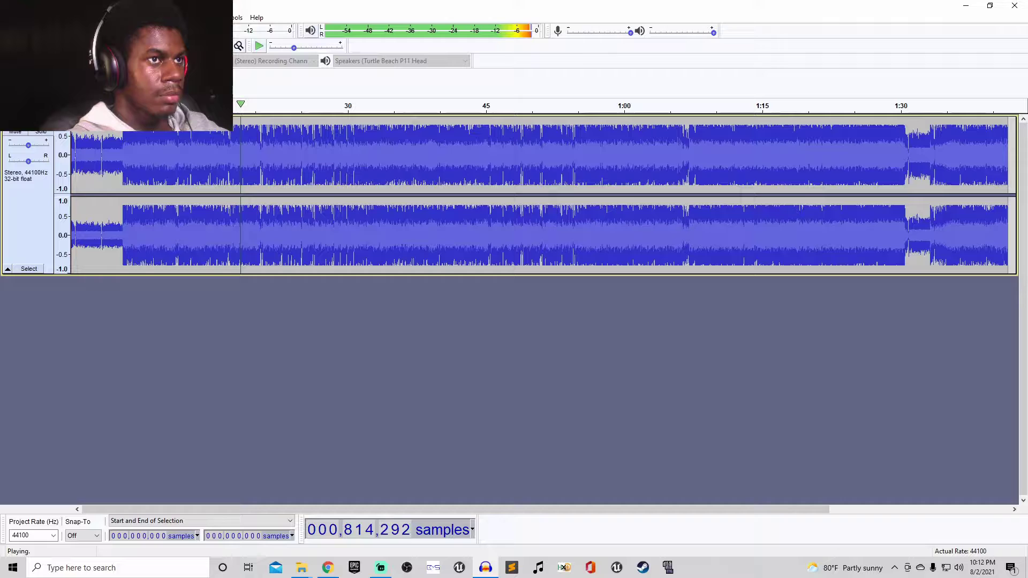
key(space)
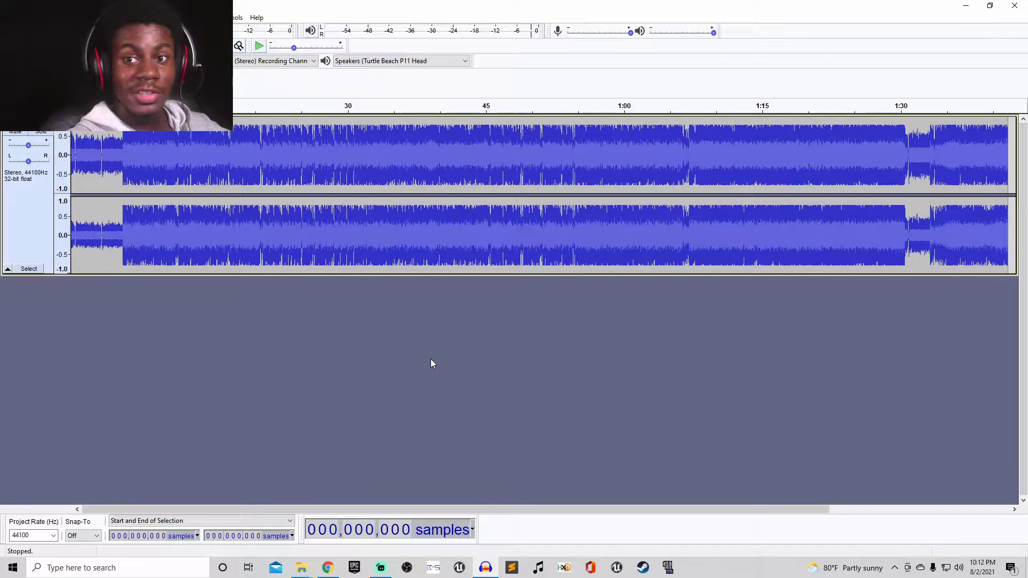
click(310, 529)
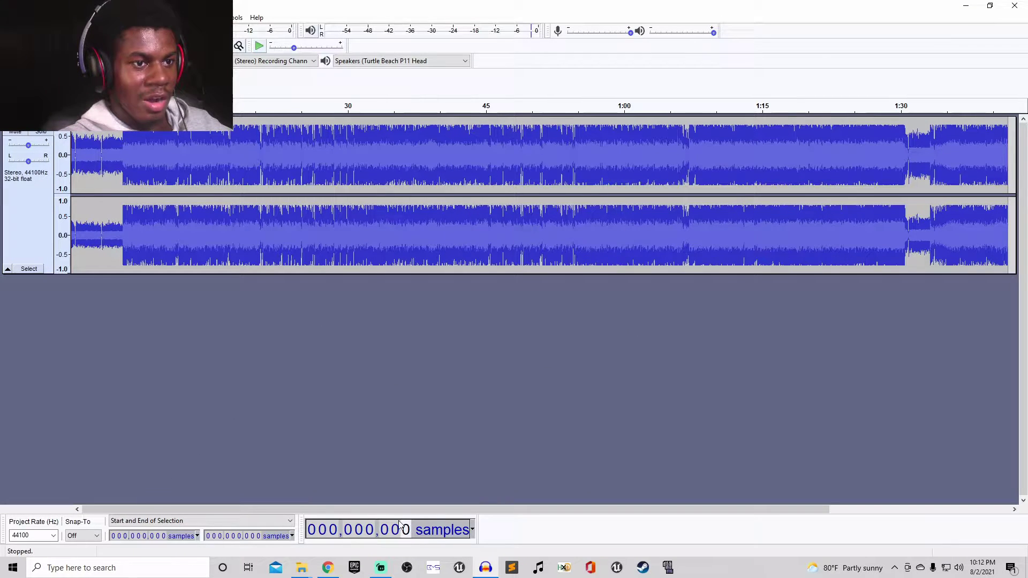
click(473, 531)
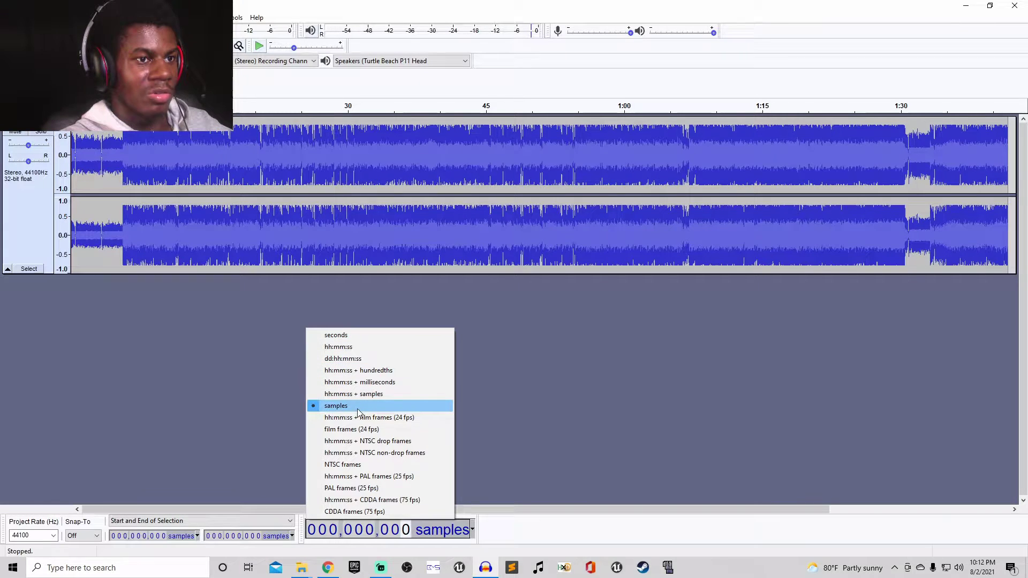
click(544, 529)
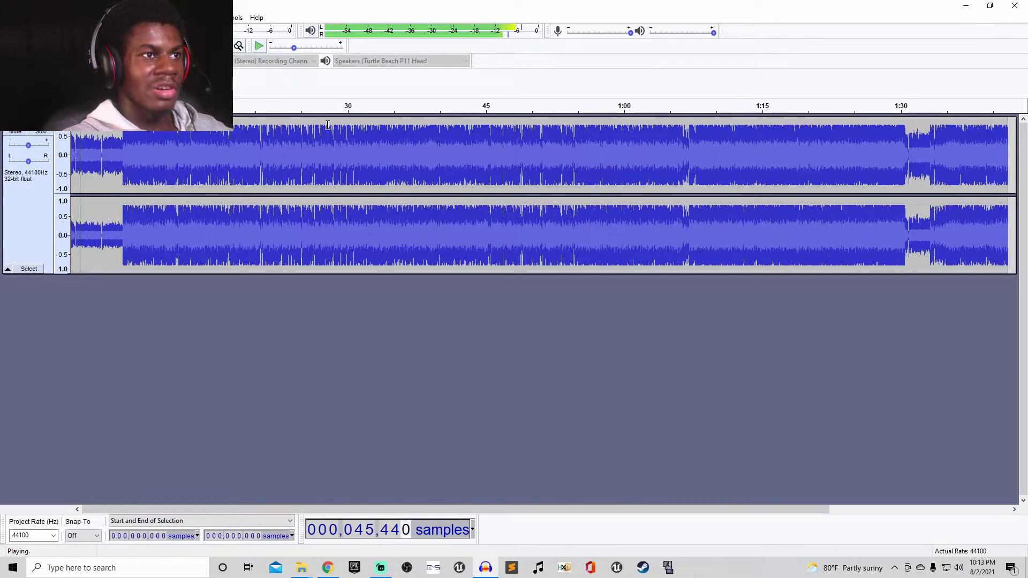
drag(29, 147, 34, 148)
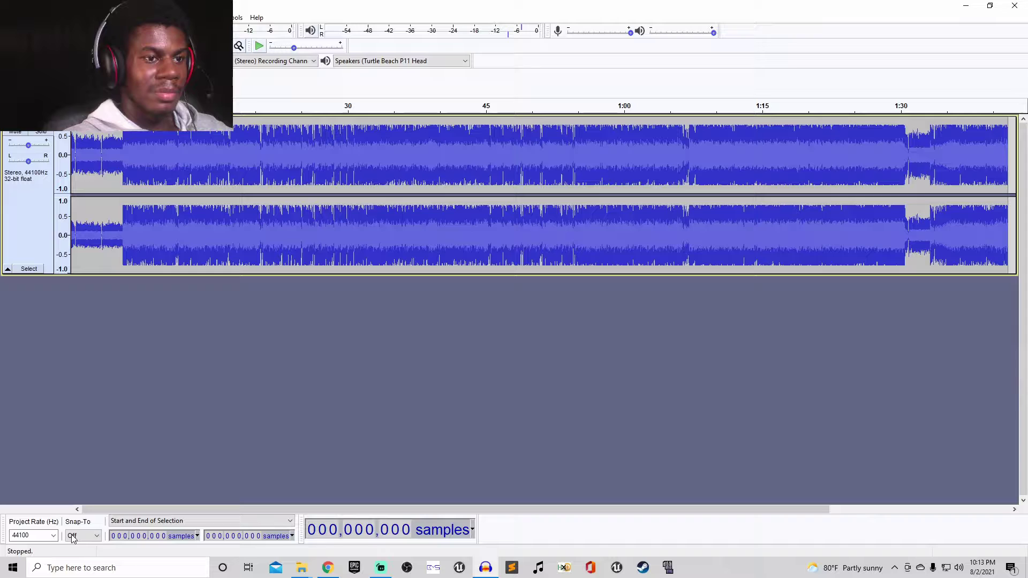
Bring up Sublime Text, dismiss the update prompt, and show the KH3MusicSamples notes.
click(512, 568)
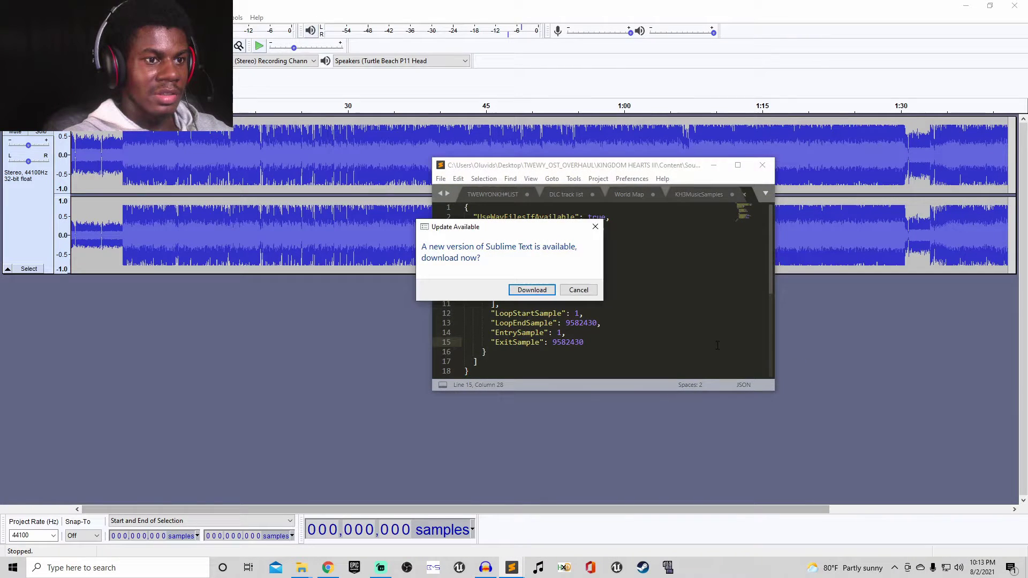
click(578, 290)
click(699, 194)
drag(615, 165, 673, 142)
Scroll the notes and select the loop start sample on line 141.
scroll(678, 320, down, 20)
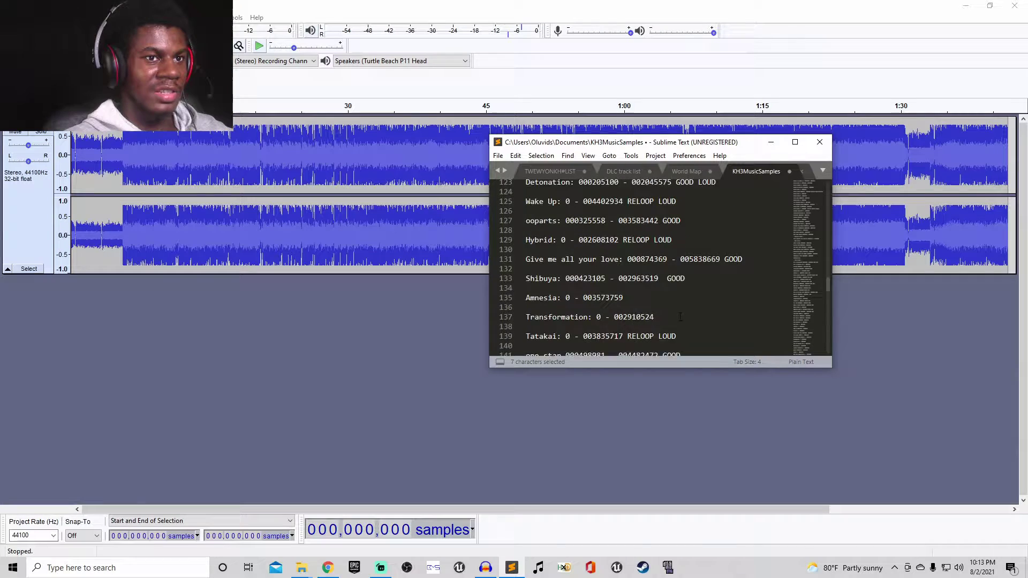
scroll(576, 284, up, 2)
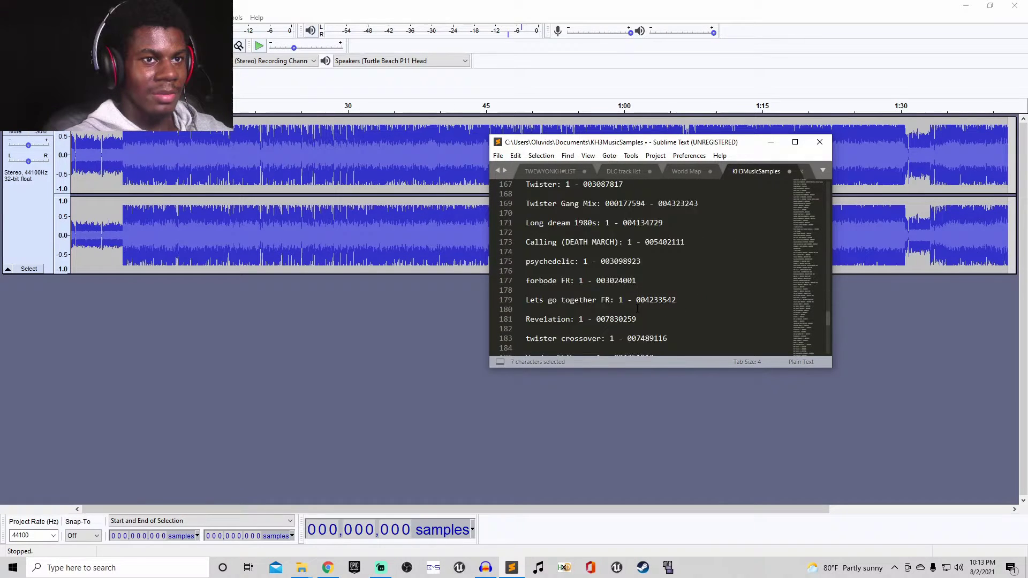
scroll(637, 309, down, 6)
scroll(598, 306, up, 2)
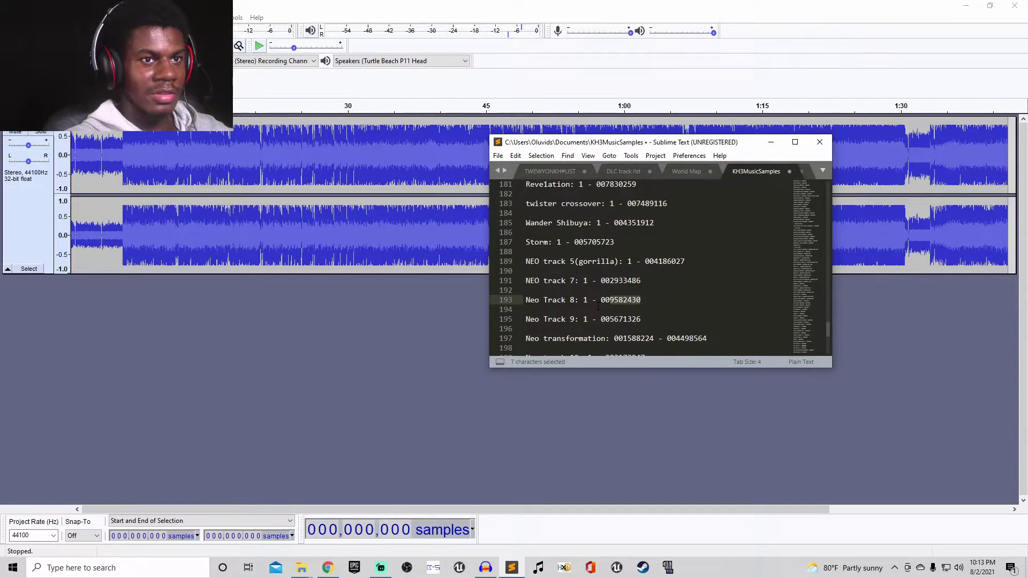
scroll(598, 306, up, 12)
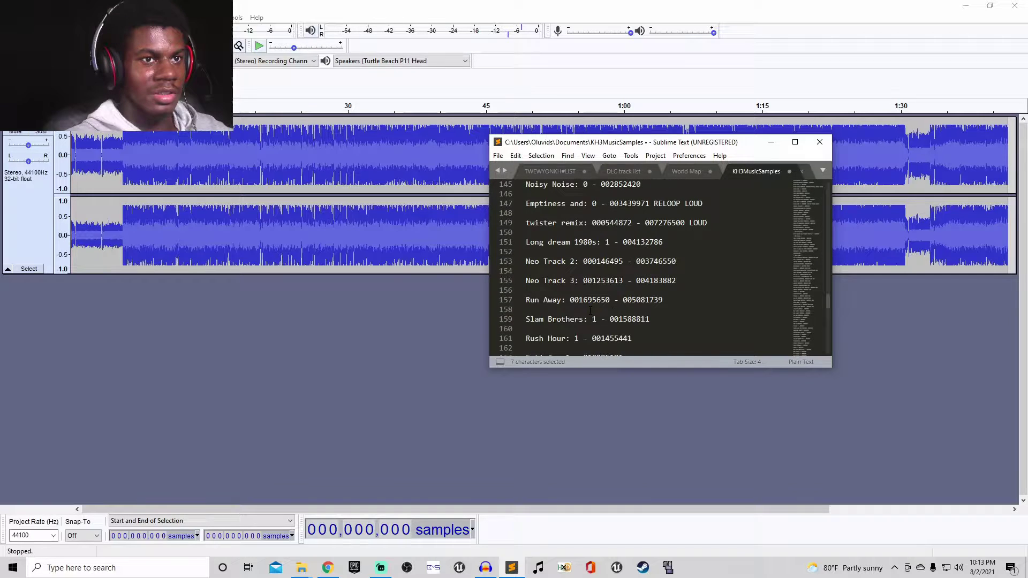
scroll(590, 310, up, 5)
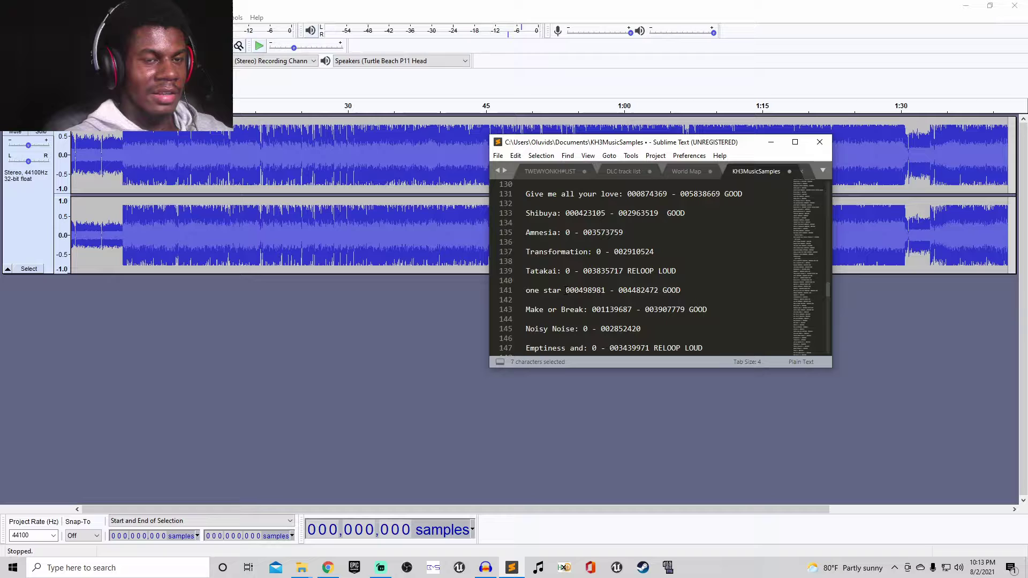
drag(566, 290, 658, 290)
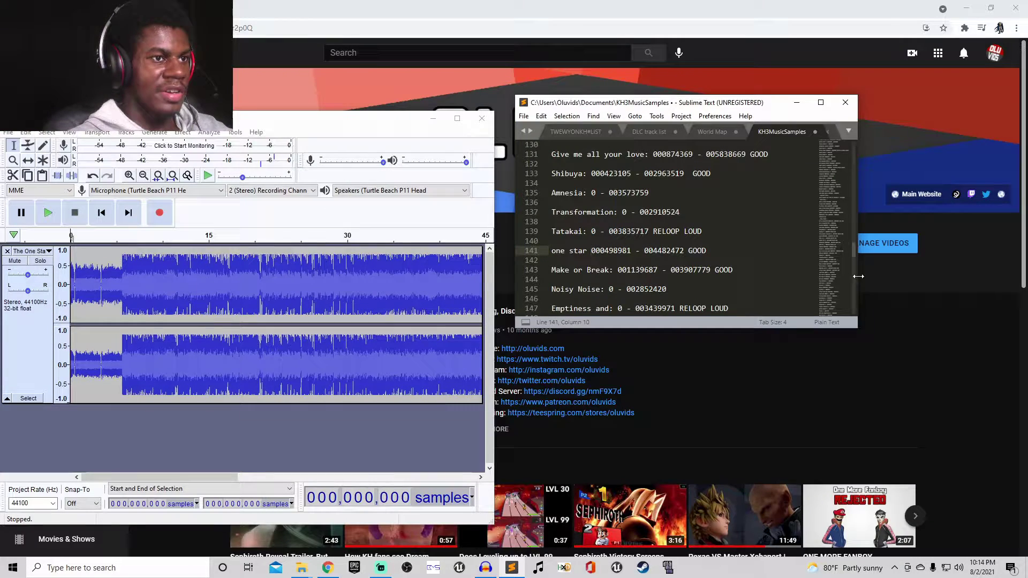
Set the selection from sample 498,981 to 4,482,472.
click(111, 507)
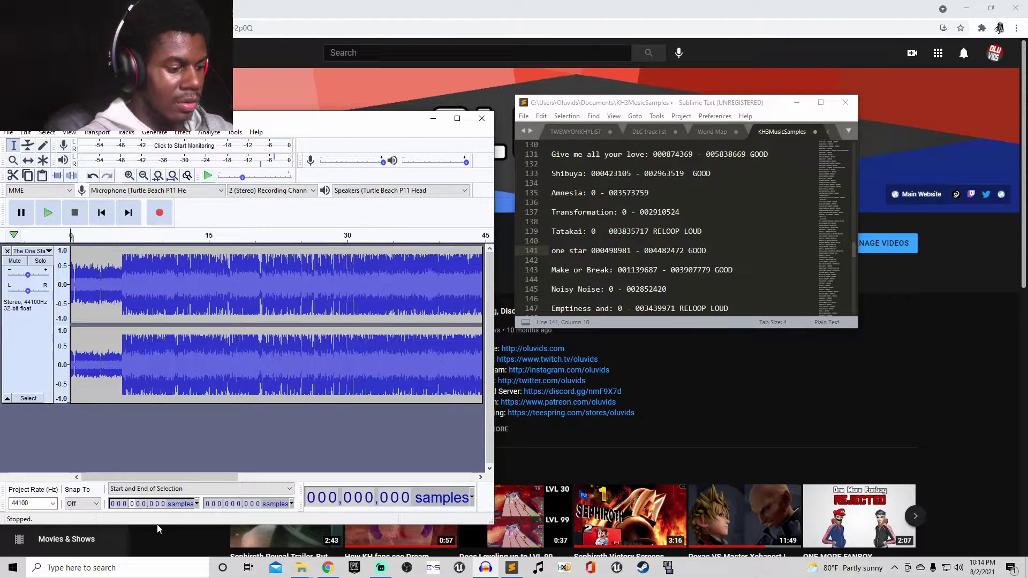
text(49)
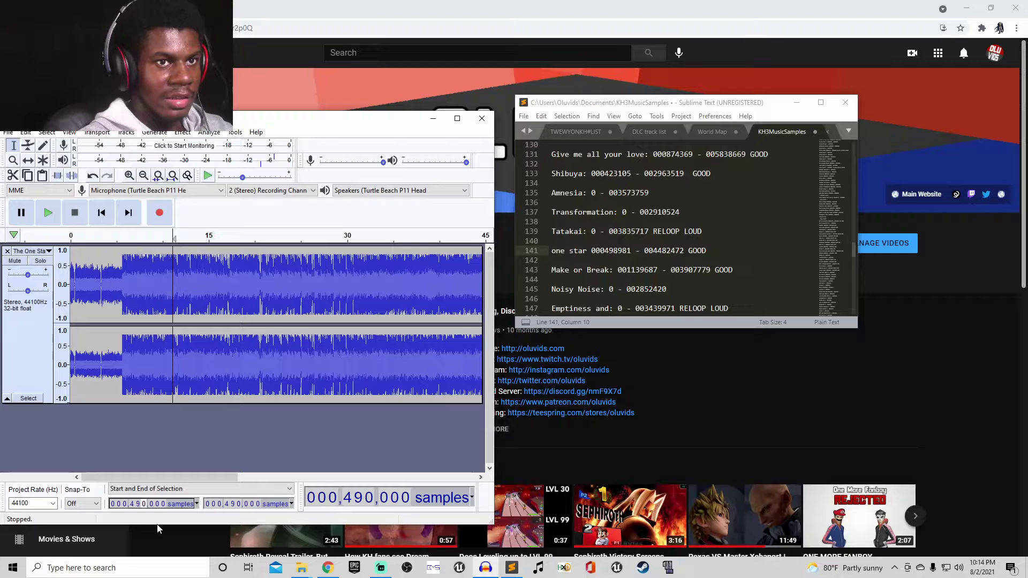
text(8,9)
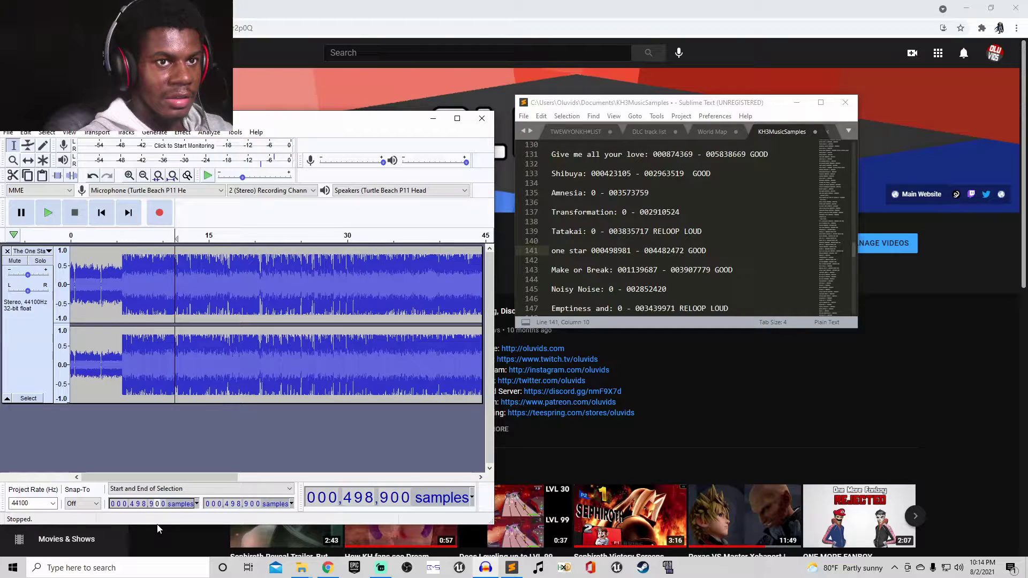
text(81)
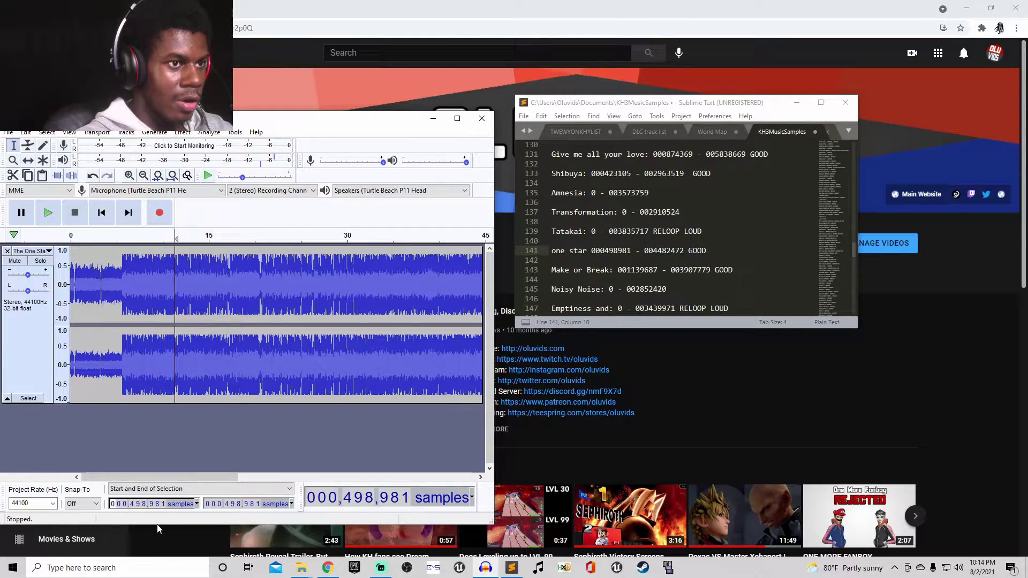
click(207, 504)
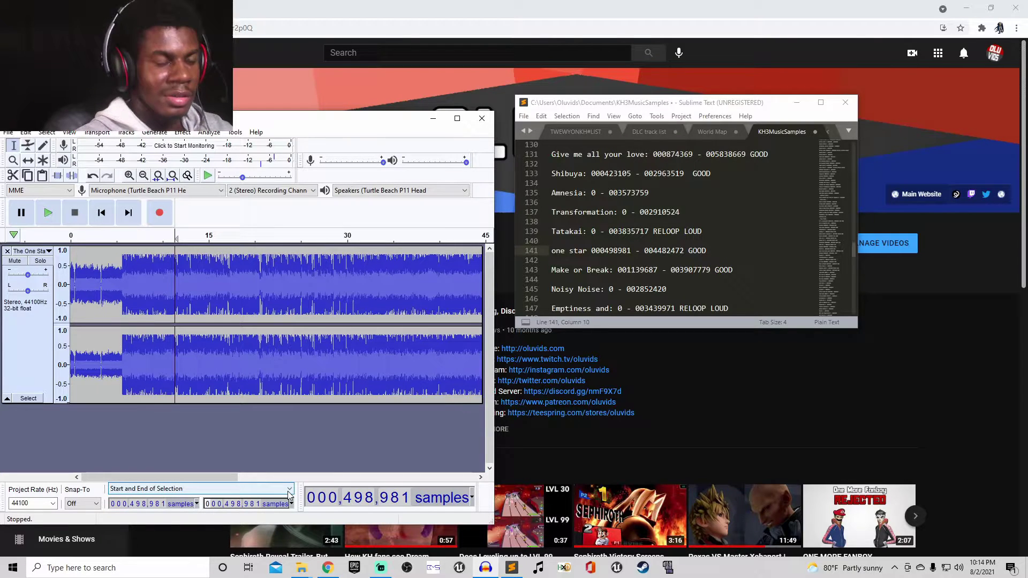
text(4)
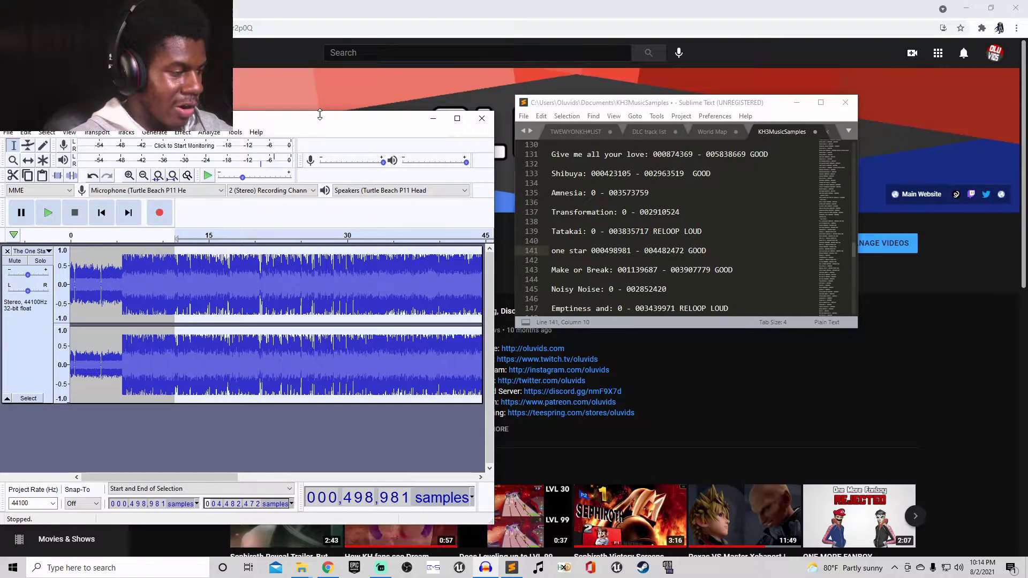
Loop-play the selected region, then stop playback.
drag(333, 123, 370, 107)
key(shift+space)
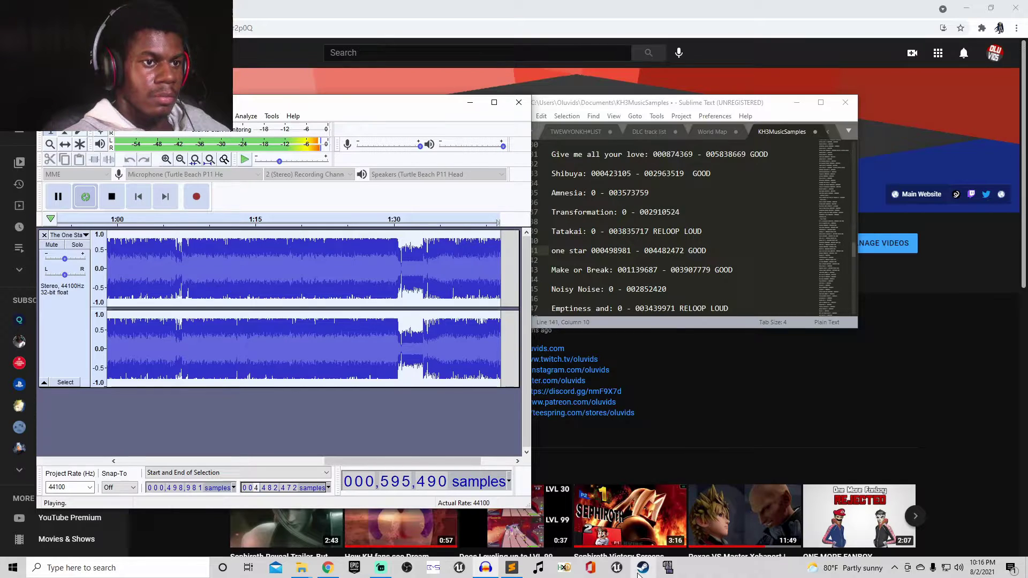
drag(354, 462, 154, 478)
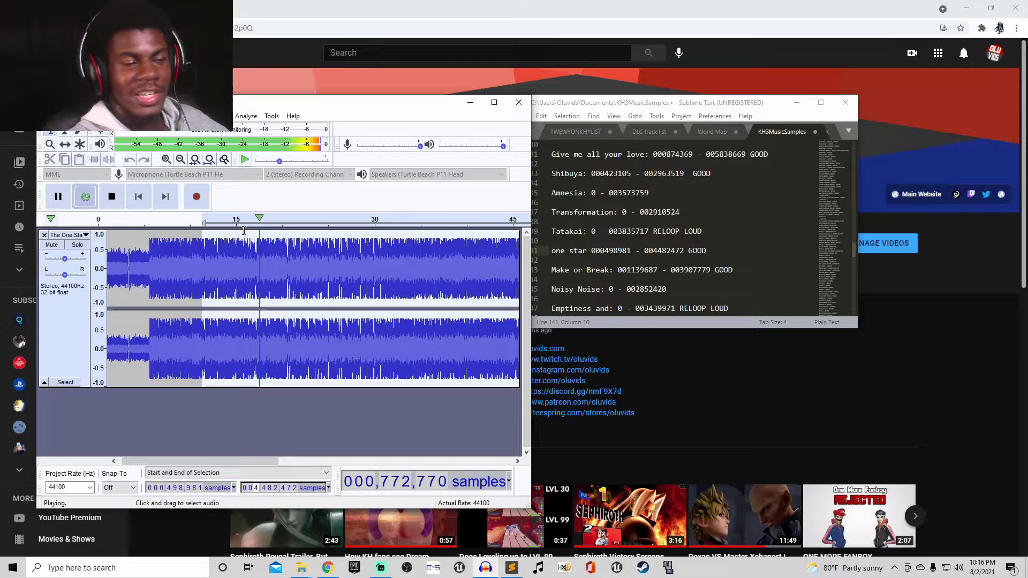
key(space)
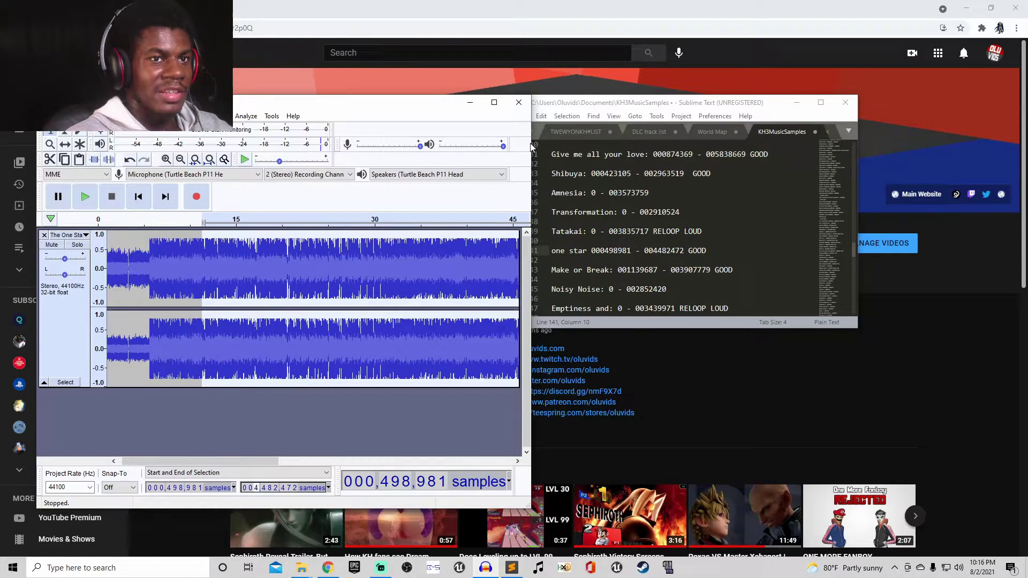
Maximize Audacity and Quick-Play repeatedly from just before the loop start.
drag(322, 104, 578, 30)
double_click(578, 31)
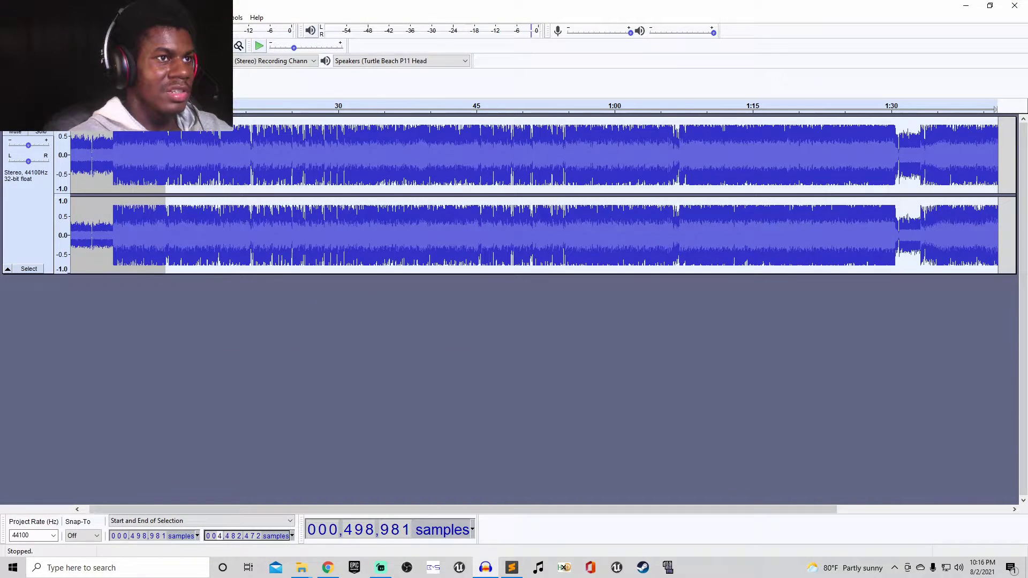
click(135, 106)
click(165, 106)
click(206, 106)
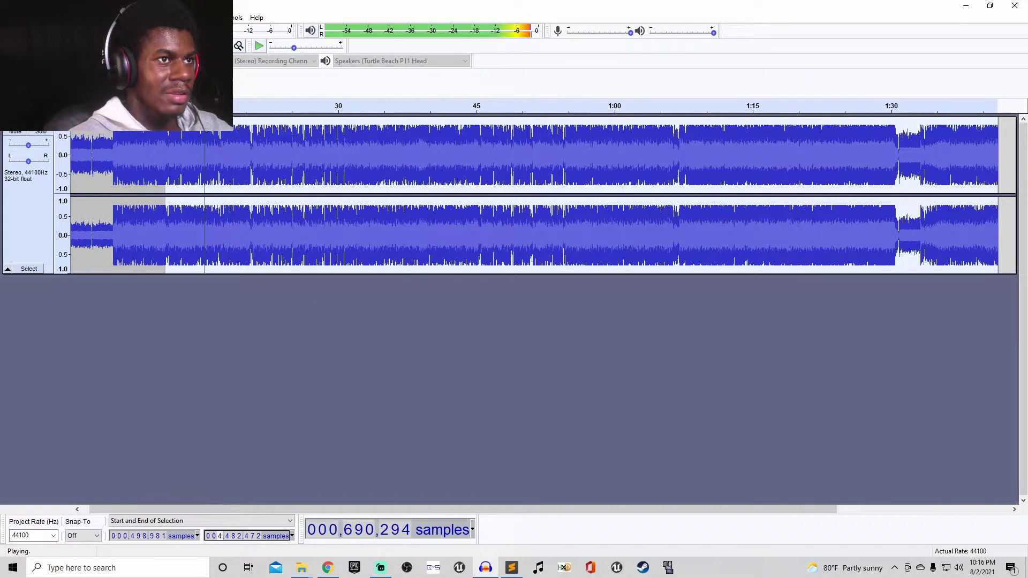
click(125, 106)
click(126, 106)
click(126, 106)
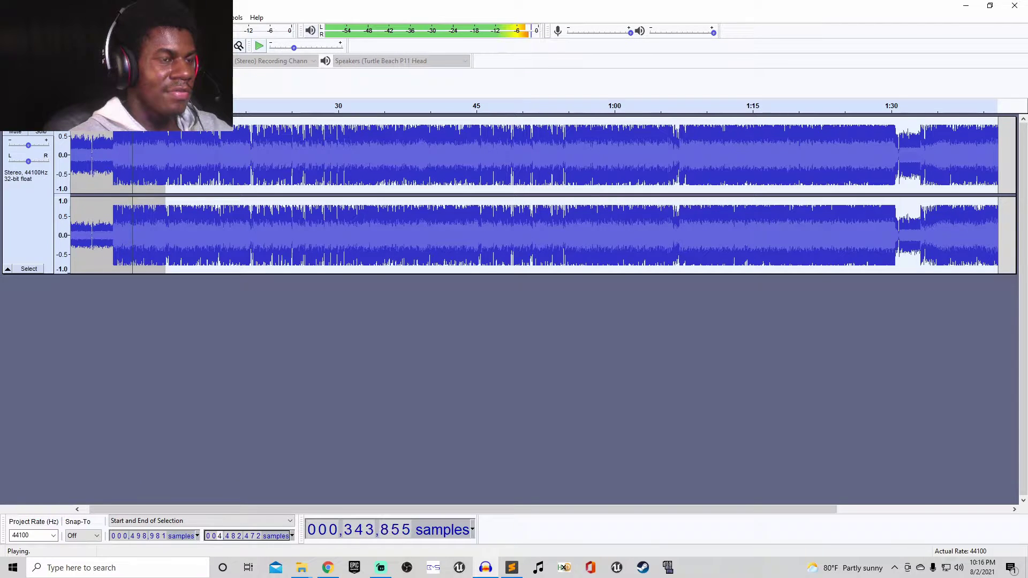
click(127, 106)
key(space)
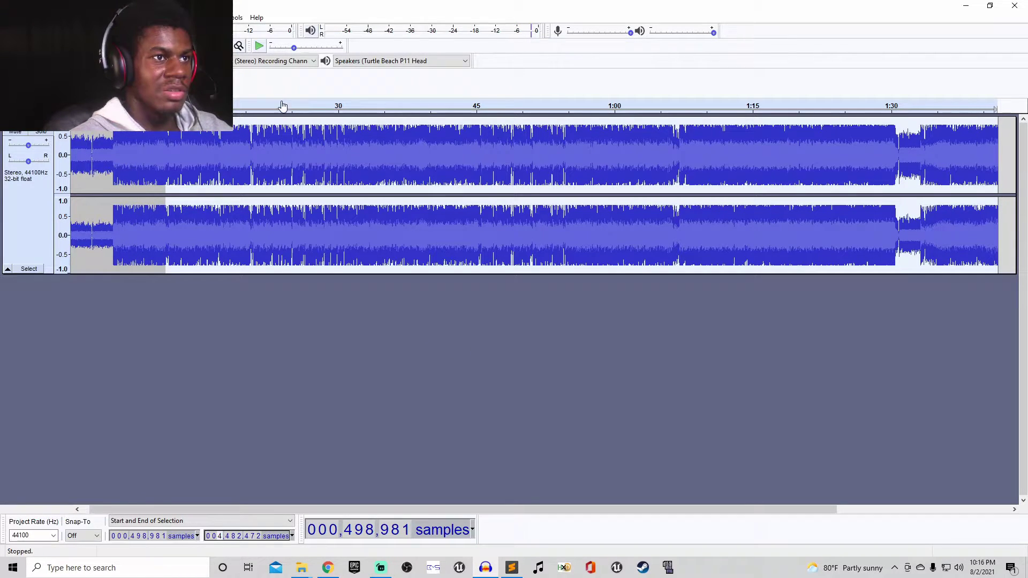
Audition the track from about 1 second and from just before its end.
click(71, 106)
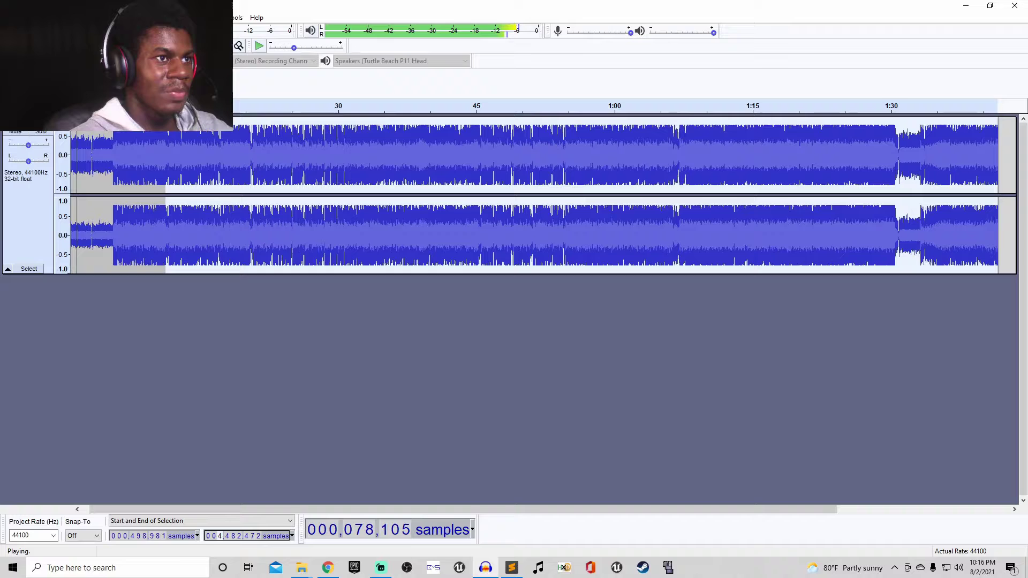
key(space)
click(77, 105)
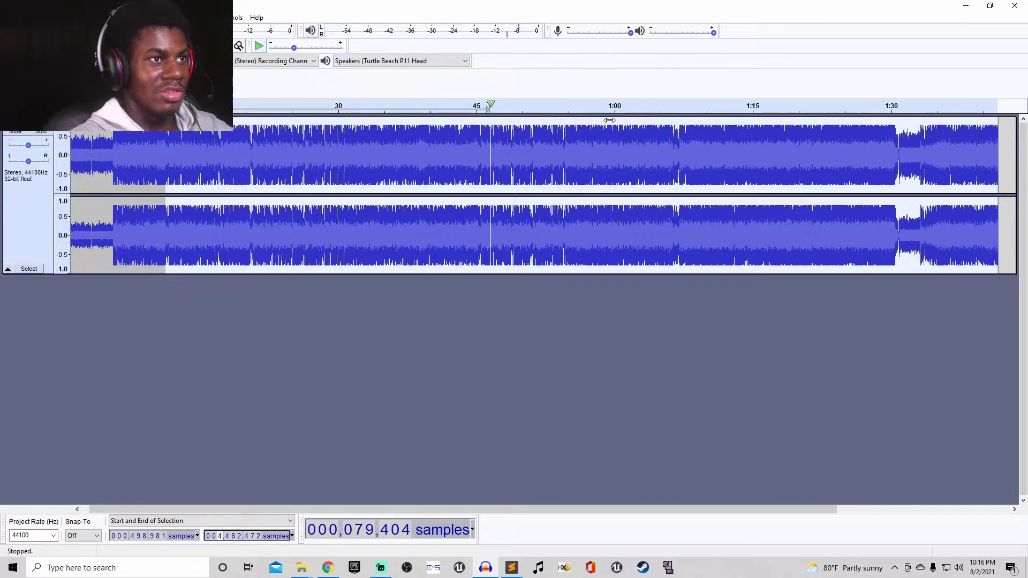
click(71, 106)
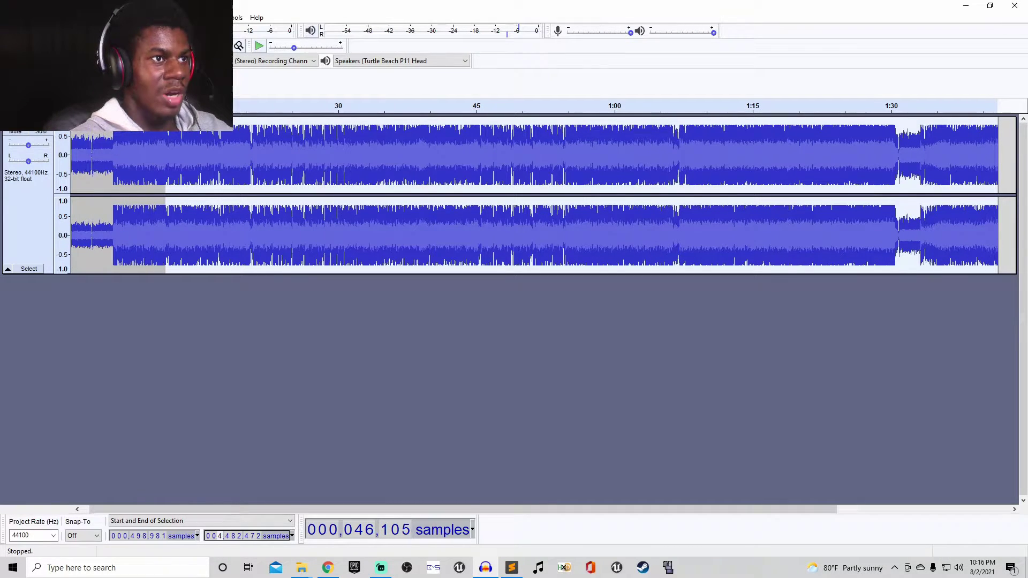
click(72, 106)
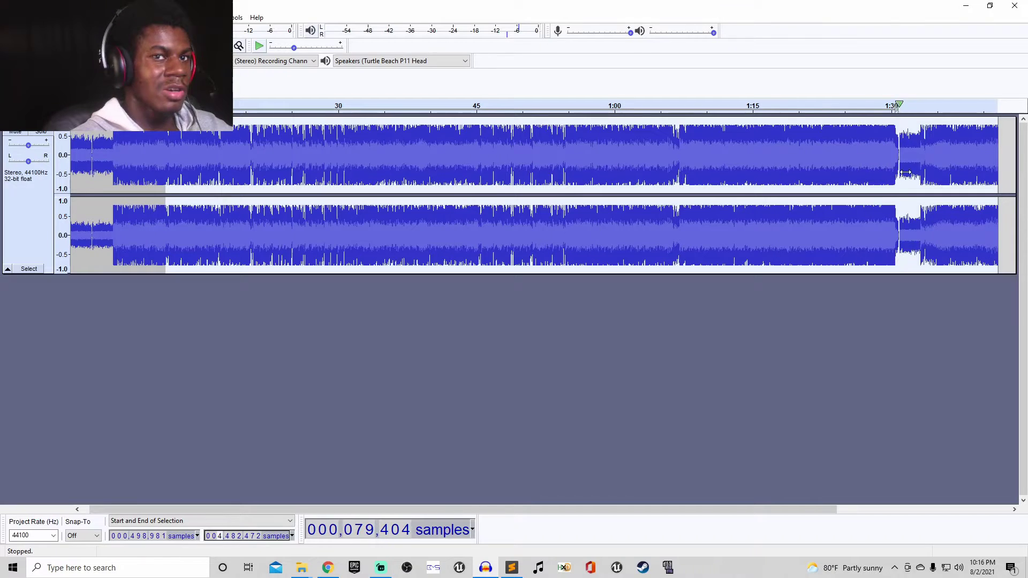
key(space)
click(989, 105)
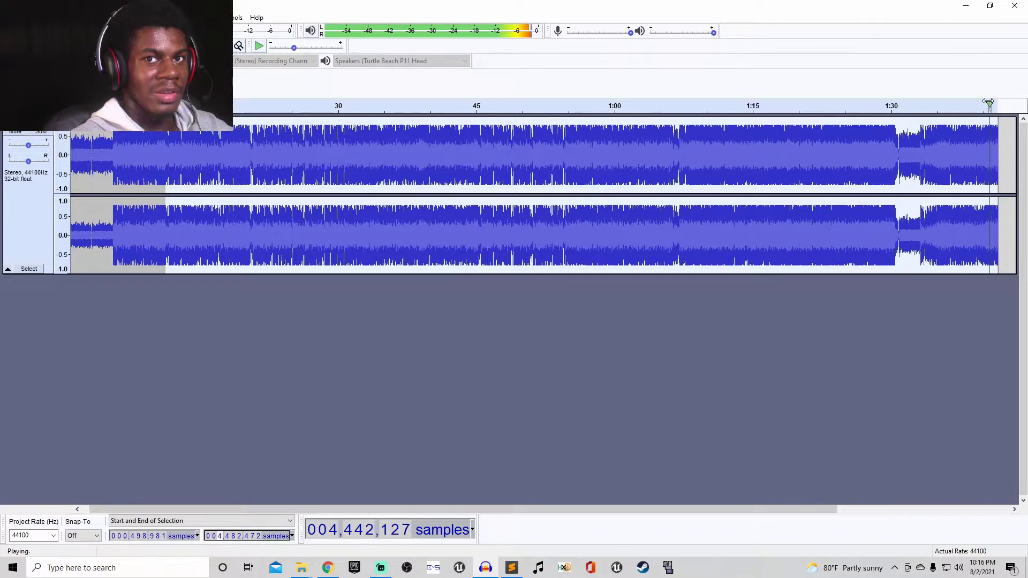
click(72, 106)
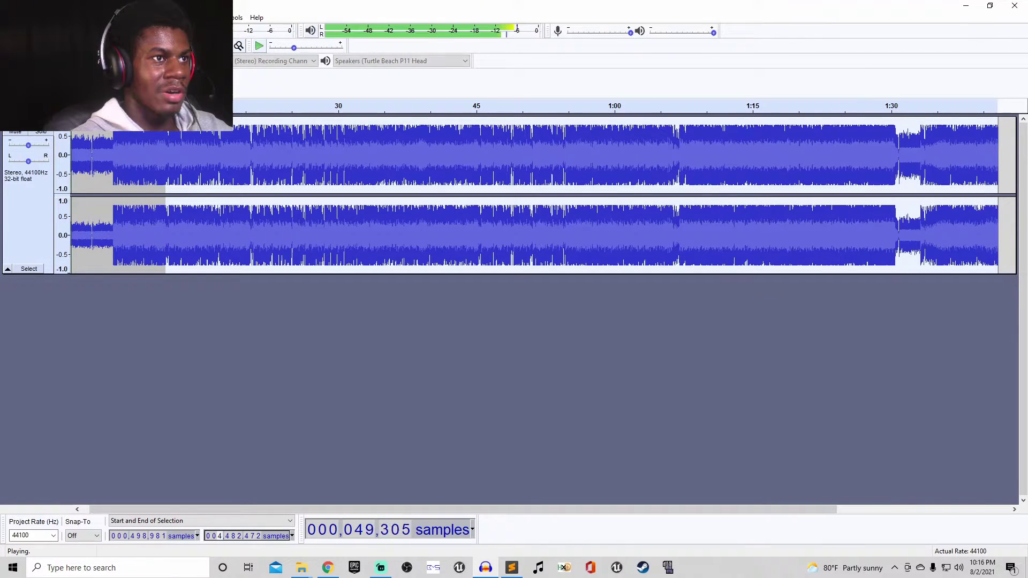
key(space)
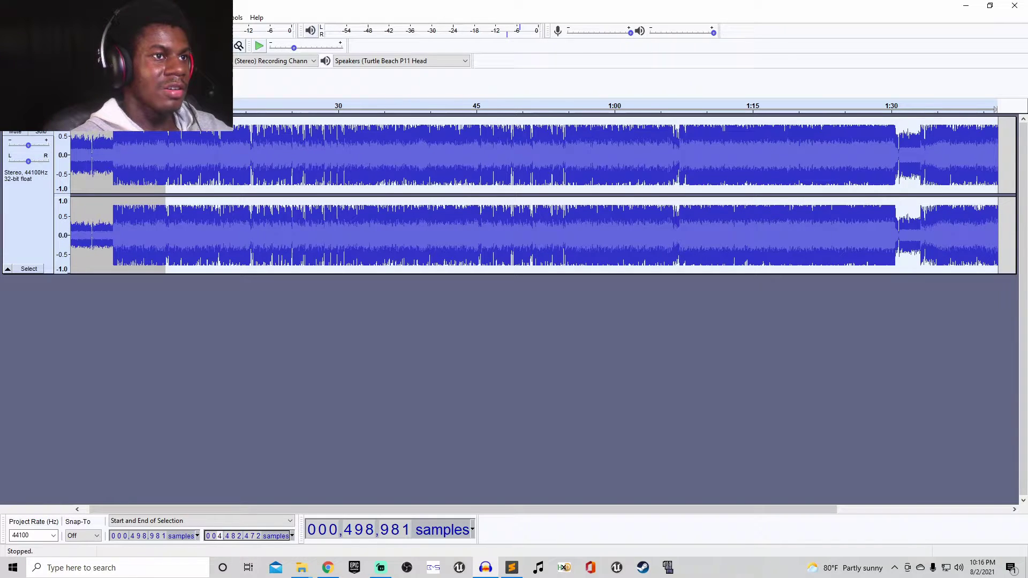
Play from 481,546 samples, just before the loop start, then pause.
click(158, 230)
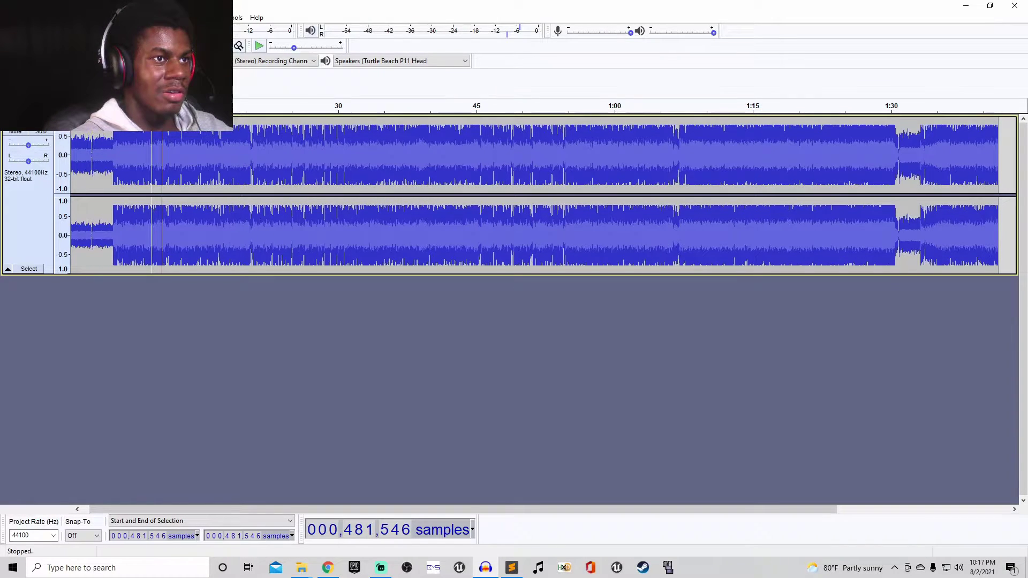
key(space)
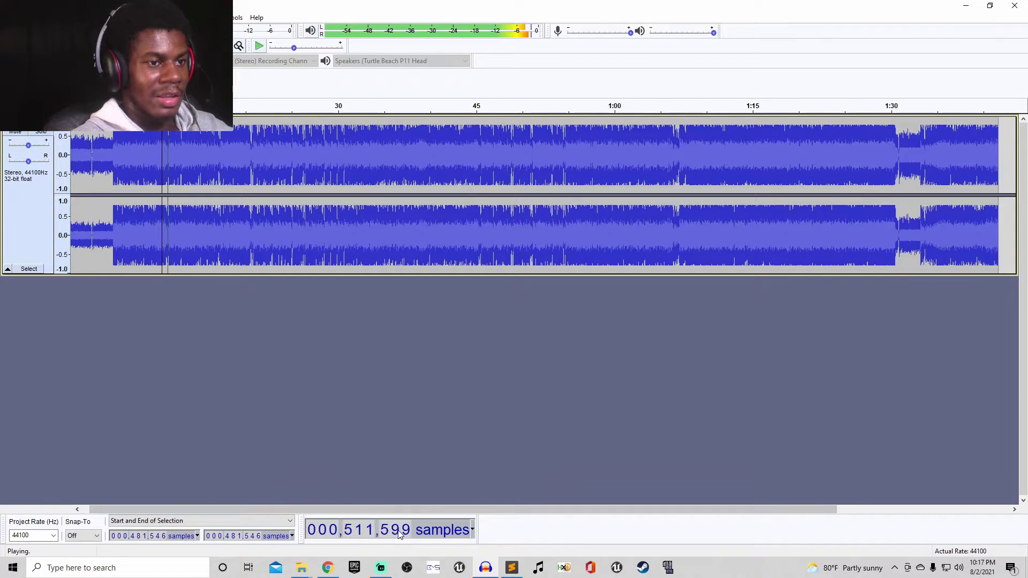
key(p)
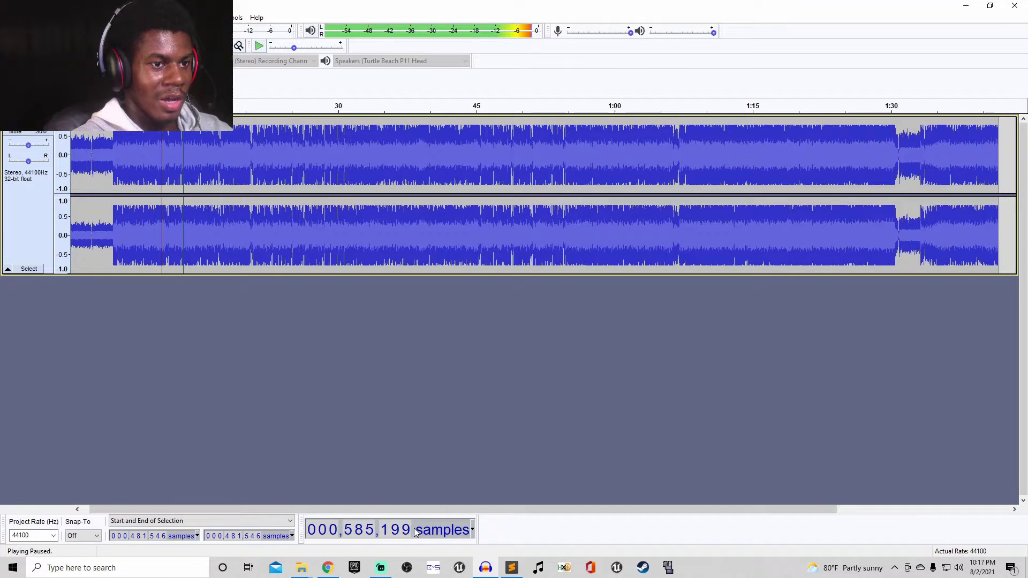
click(511, 567)
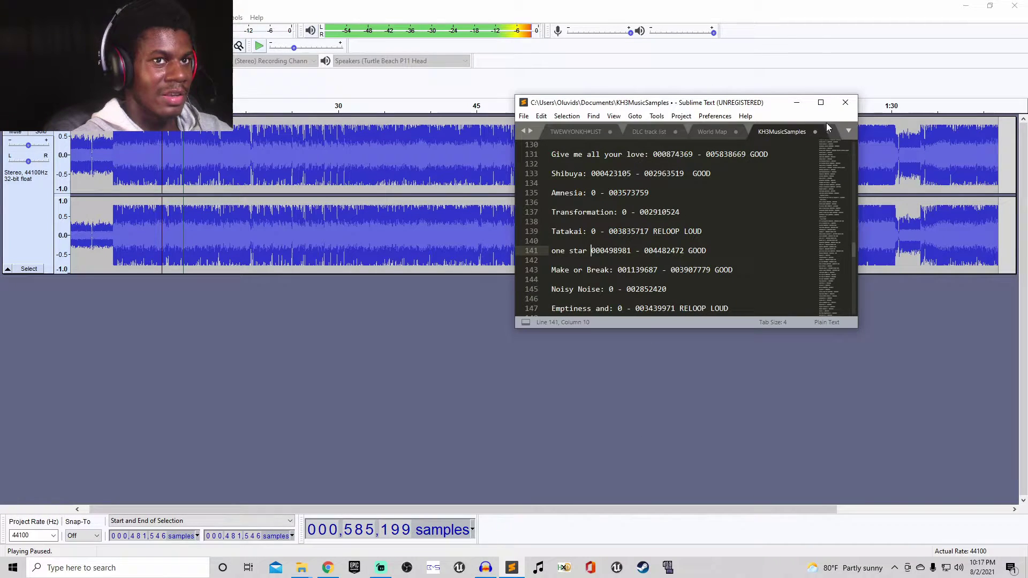
click(796, 102)
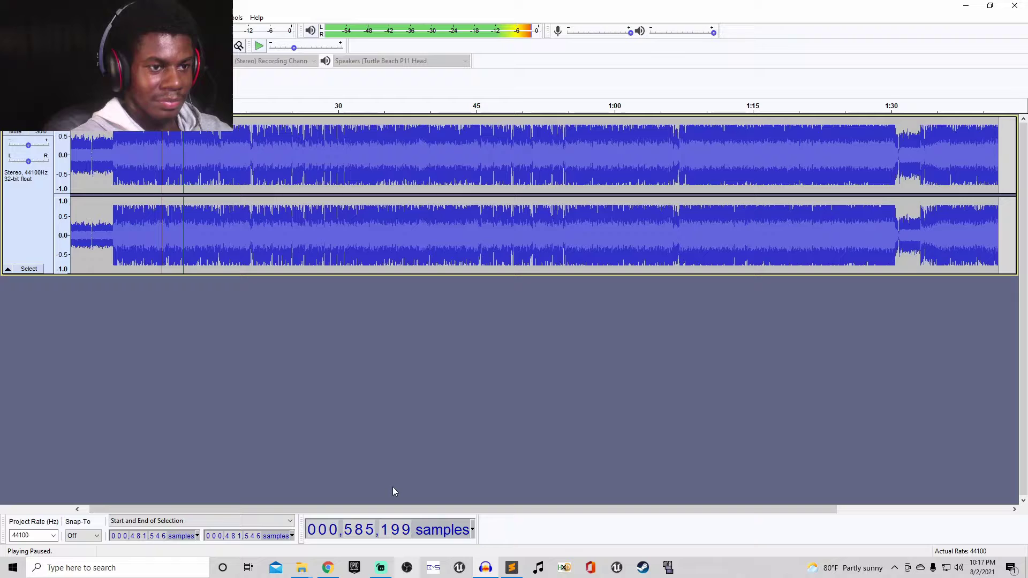
key(space)
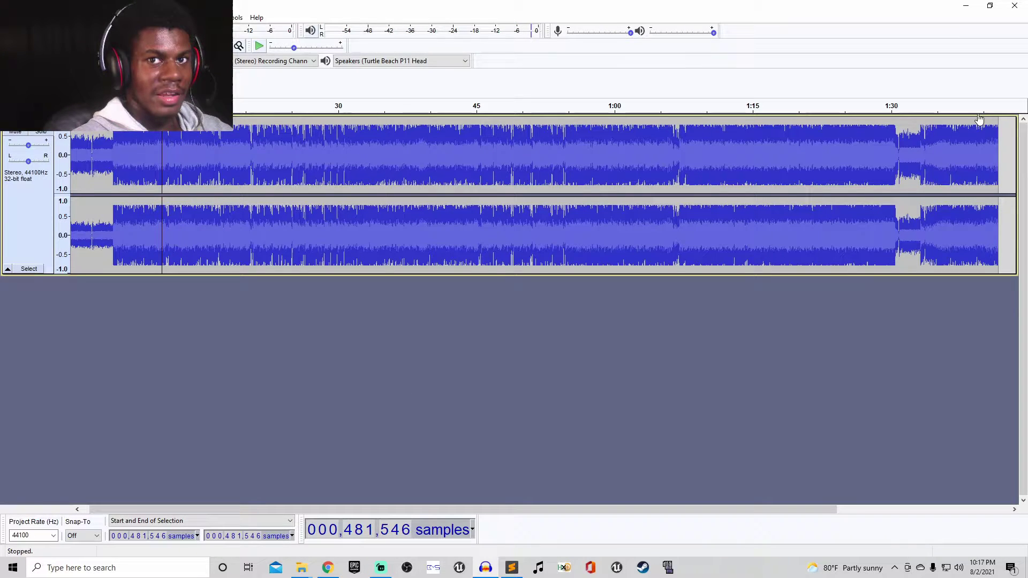
click(987, 107)
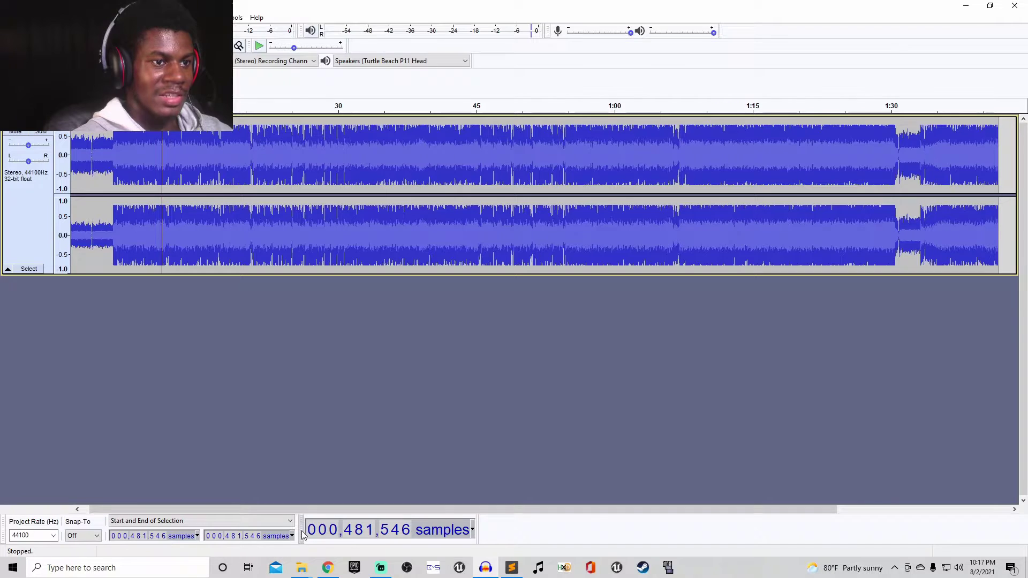
click(996, 103)
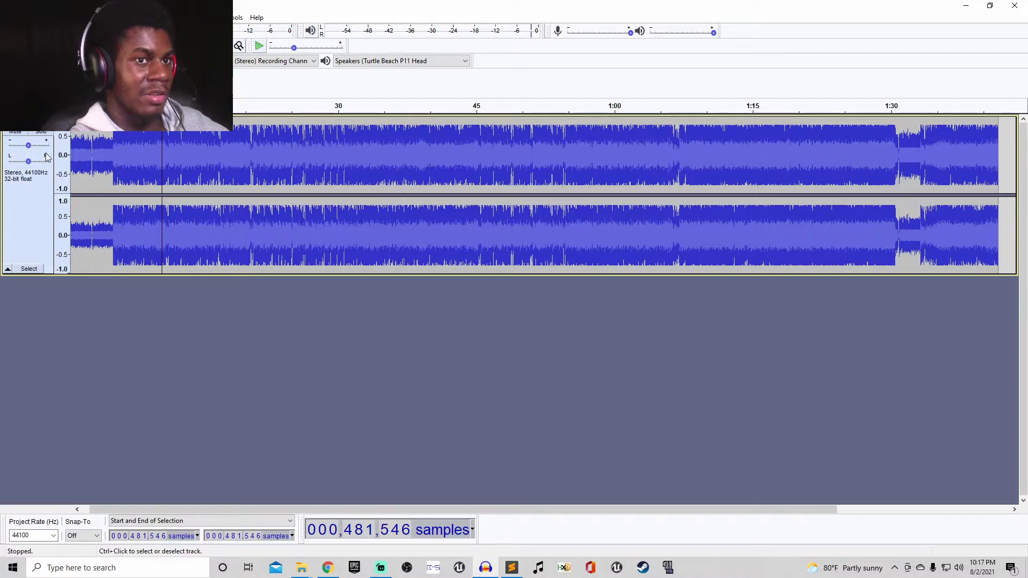
key(space)
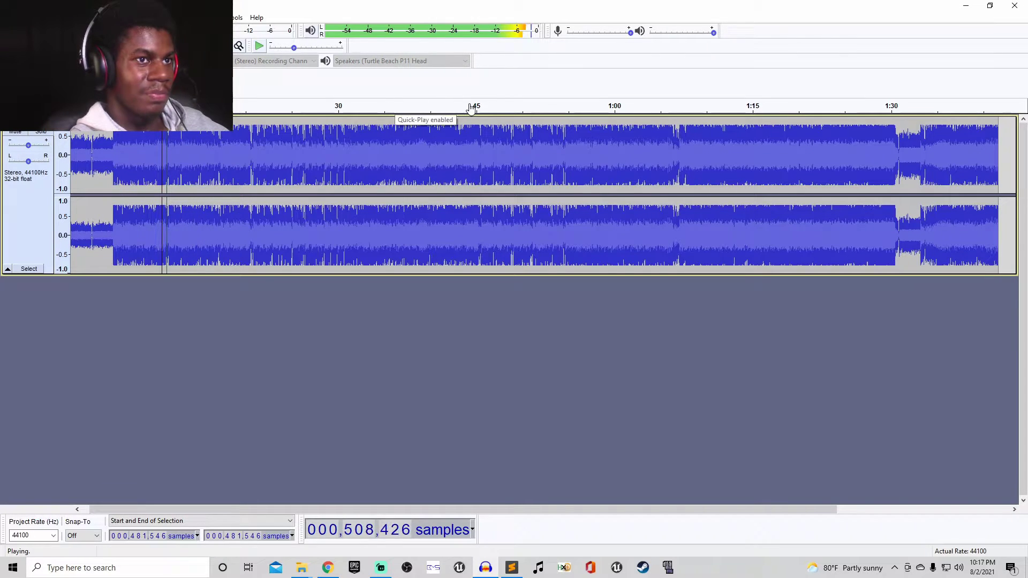
key(space)
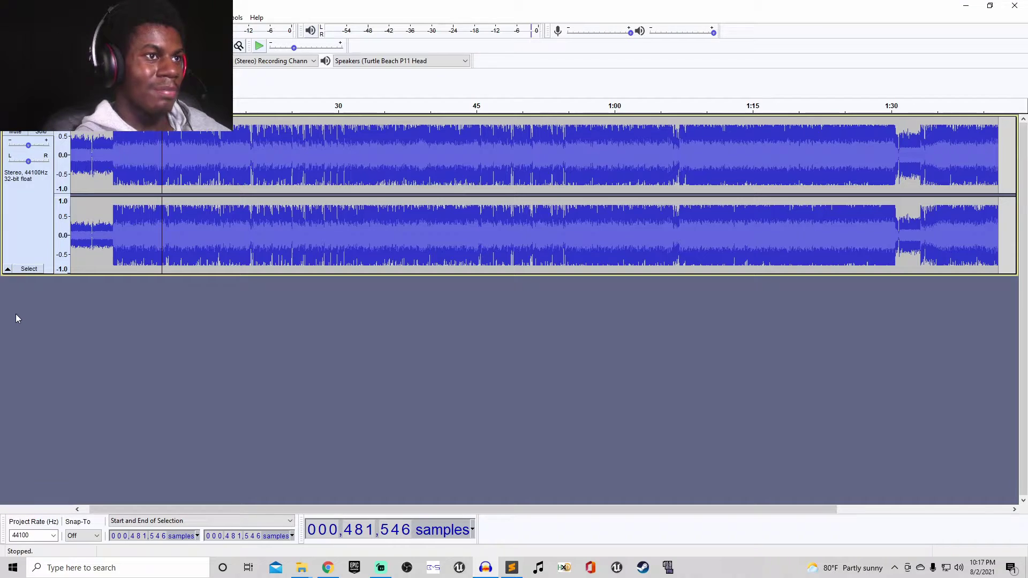
click(511, 567)
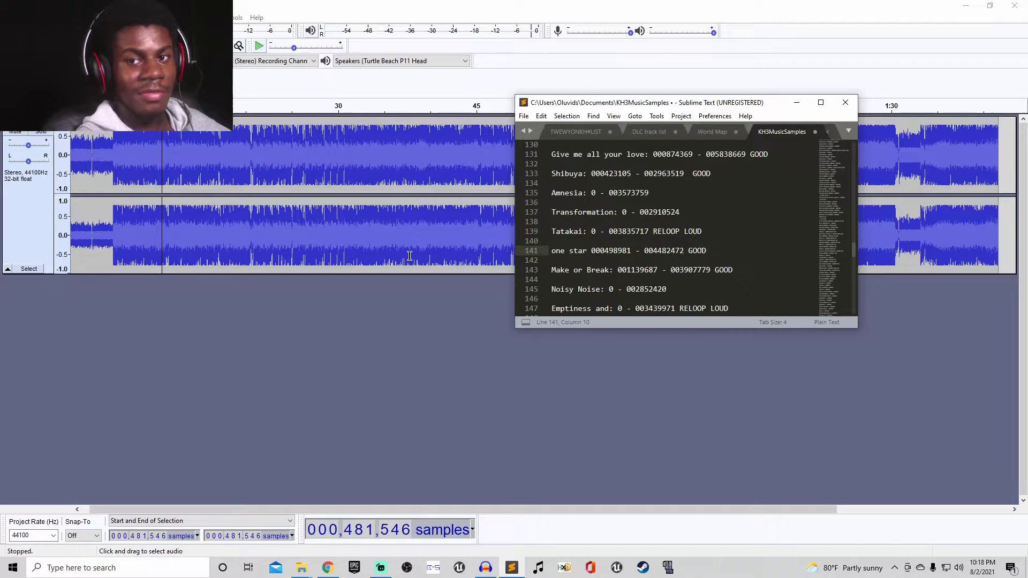
click(432, 357)
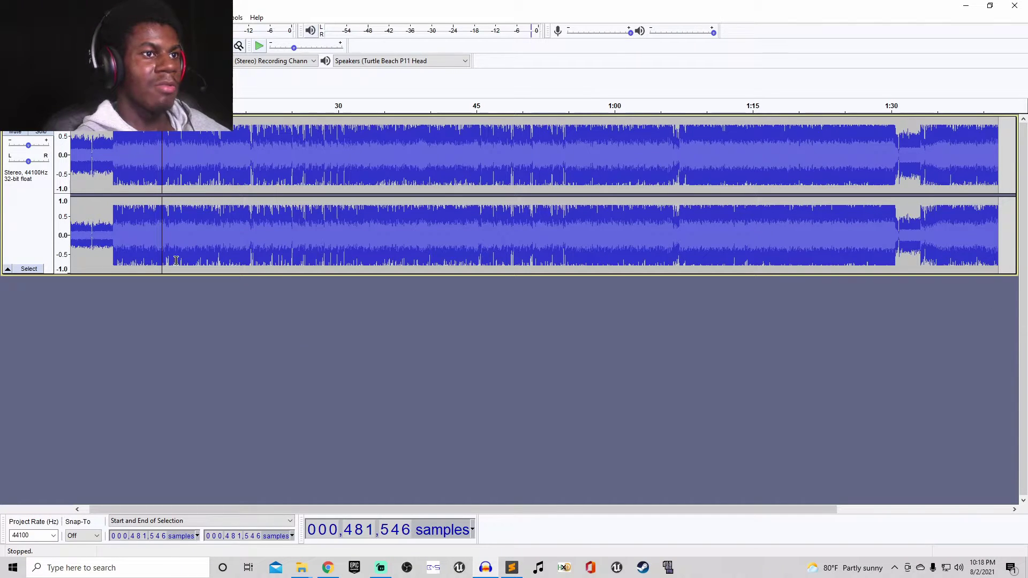
Export the track as The One Star.wav, overwriting the old file, with metadata tags cleared.
click(8, 18)
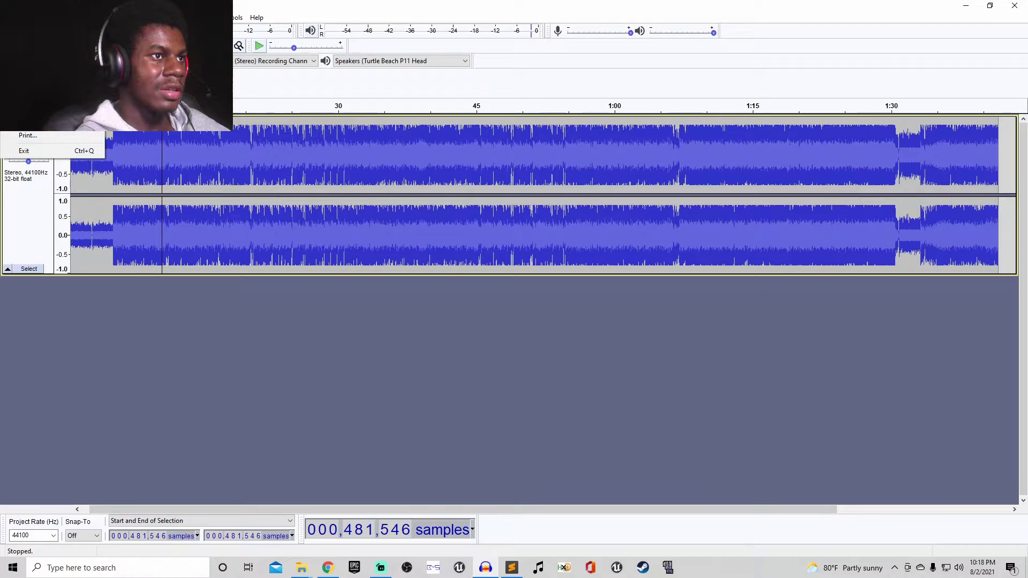
mouse_move(32, 97)
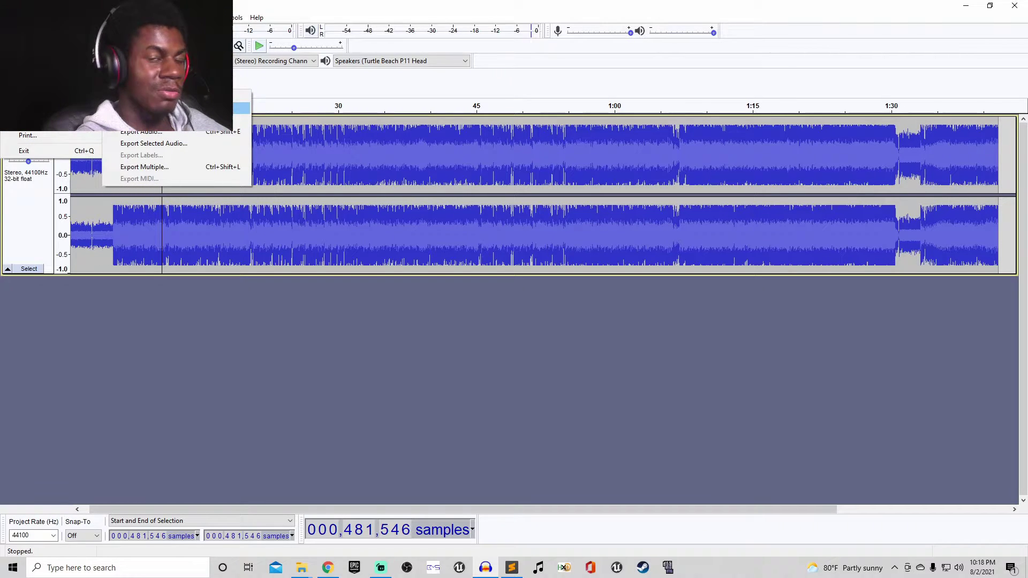
click(517, 174)
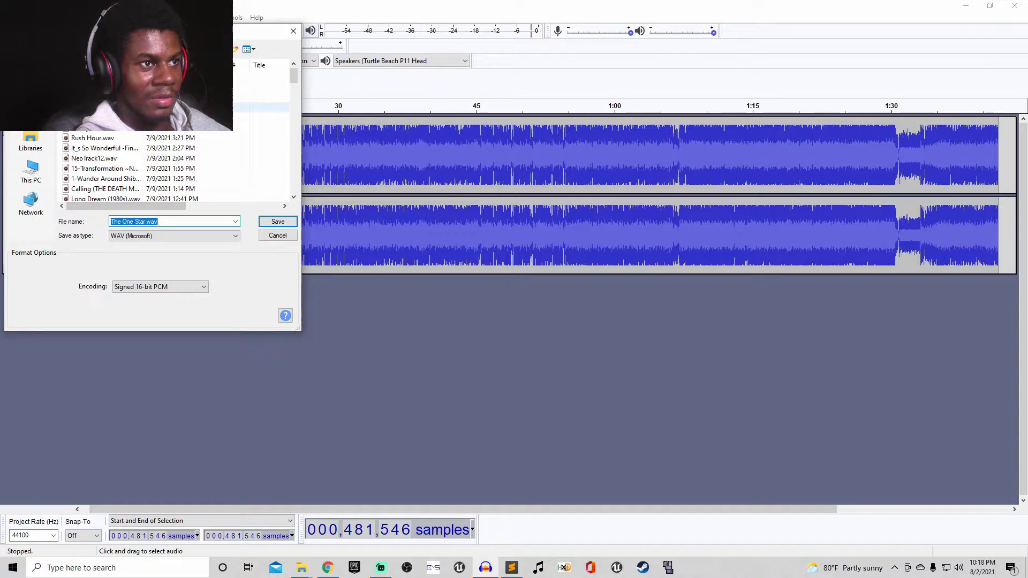
click(277, 221)
click(593, 283)
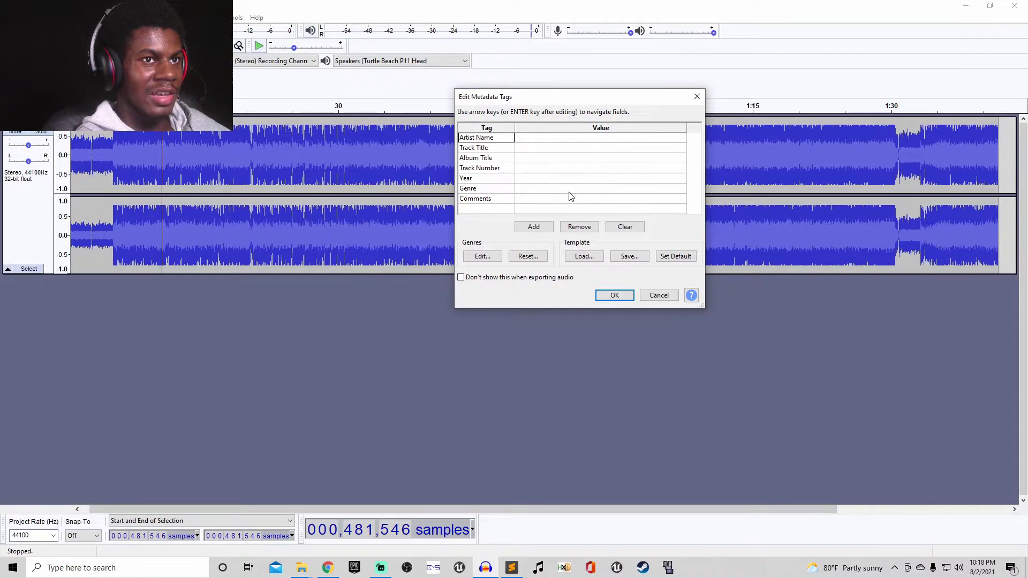
click(638, 229)
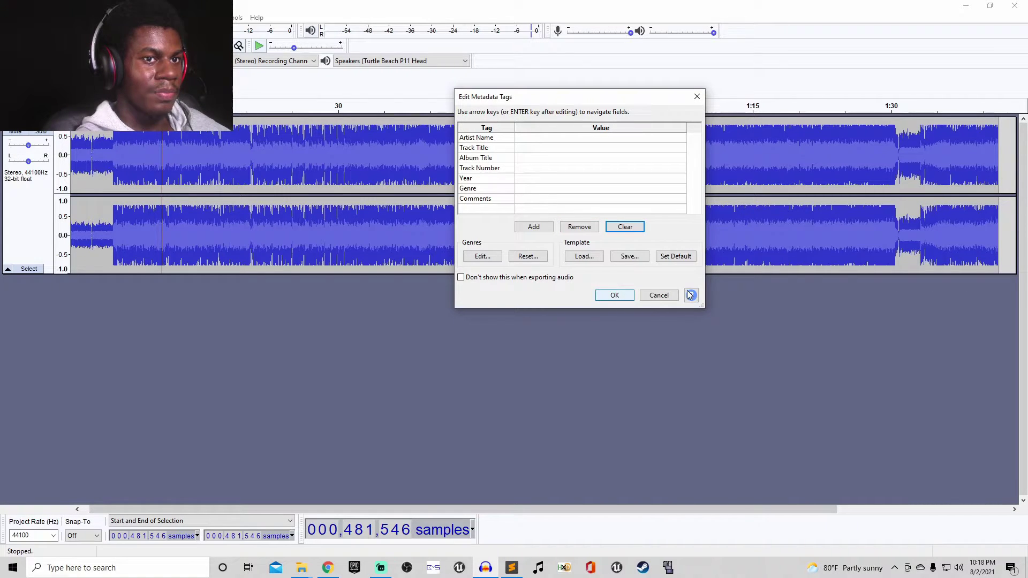
click(697, 98)
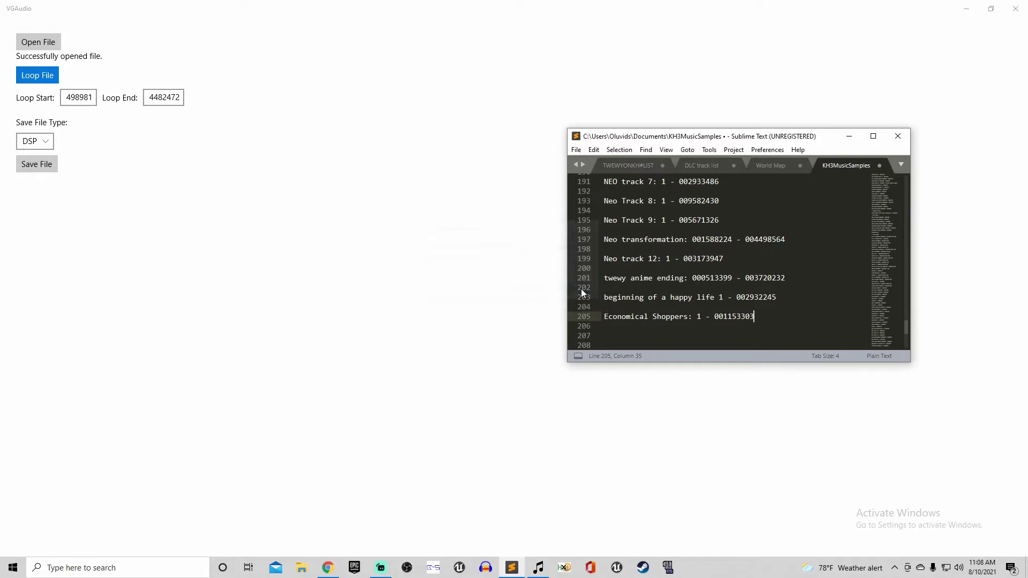
Scroll up and select a loop sample value for VGAudio's 498981–4482472 loop.
scroll(687, 297, up, 6)
scroll(688, 297, up, 13)
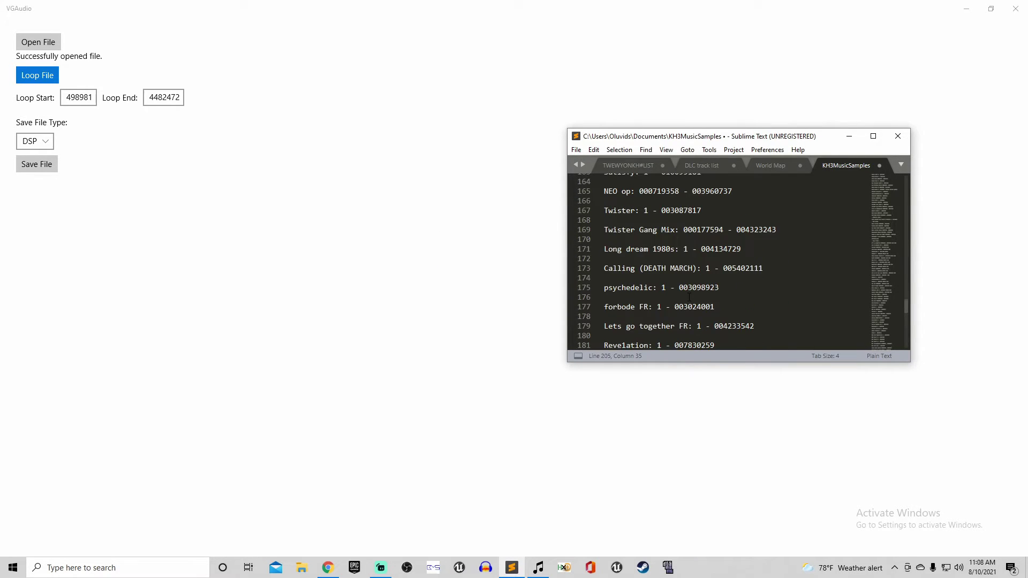
drag(657, 249, 684, 250)
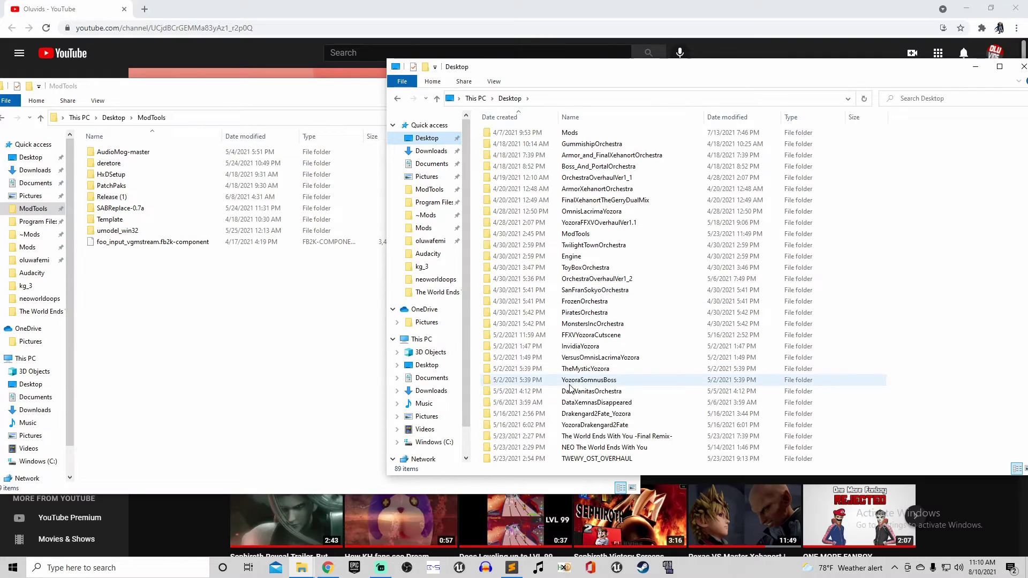
Browse to TWEWY_OST_OVERHAUL > KINGDOM HEARTS III > Content > Sound > BGM.
double_click(574, 456)
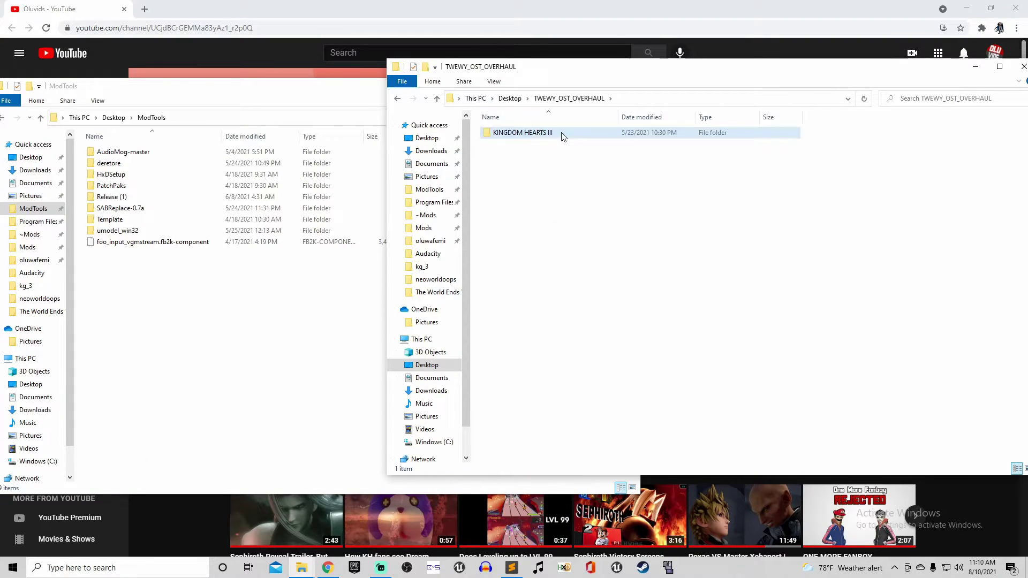
double_click(560, 136)
double_click(562, 135)
double_click(559, 134)
key(Down)
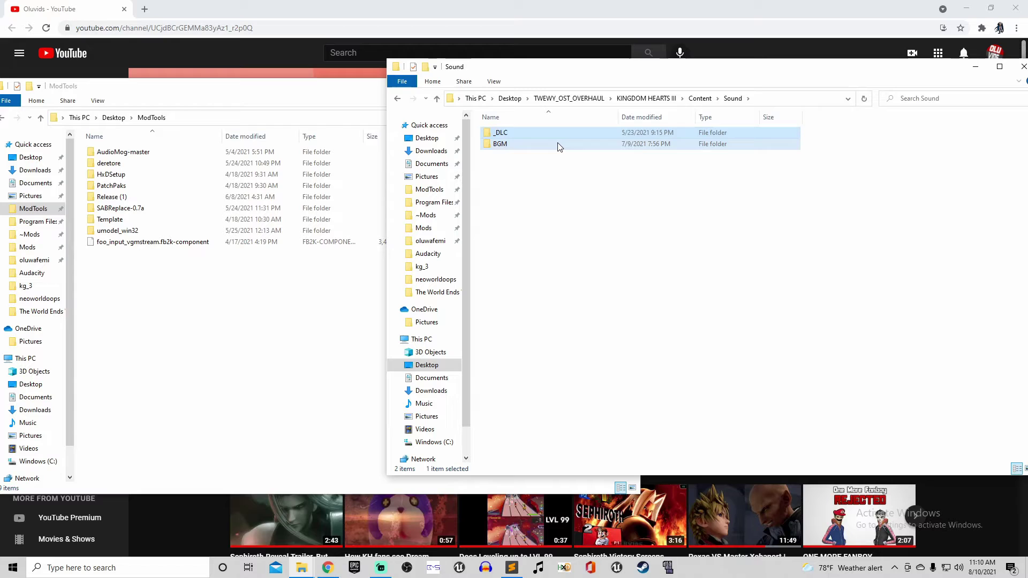
key(Return)
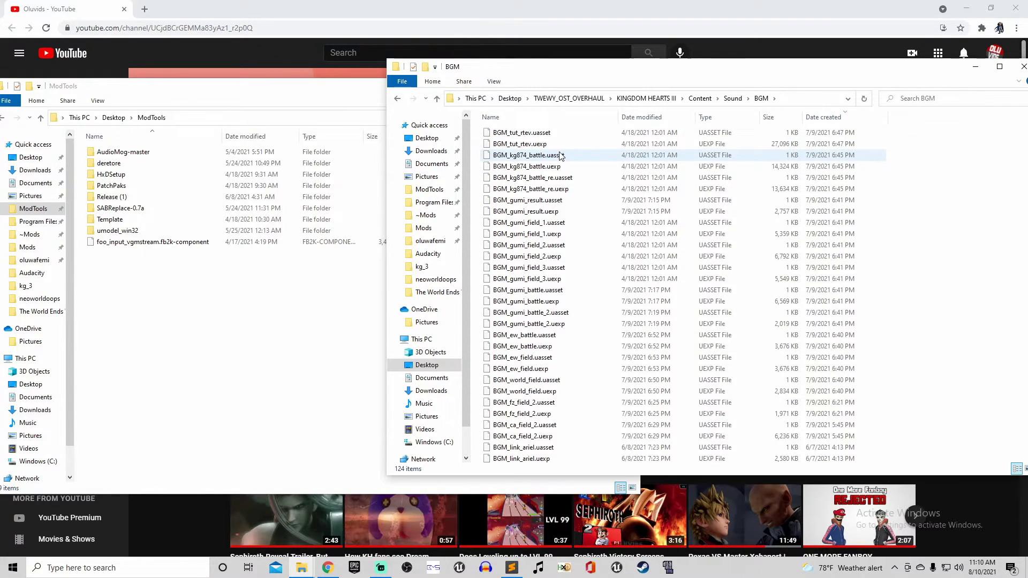
scroll(572, 175, down, 10)
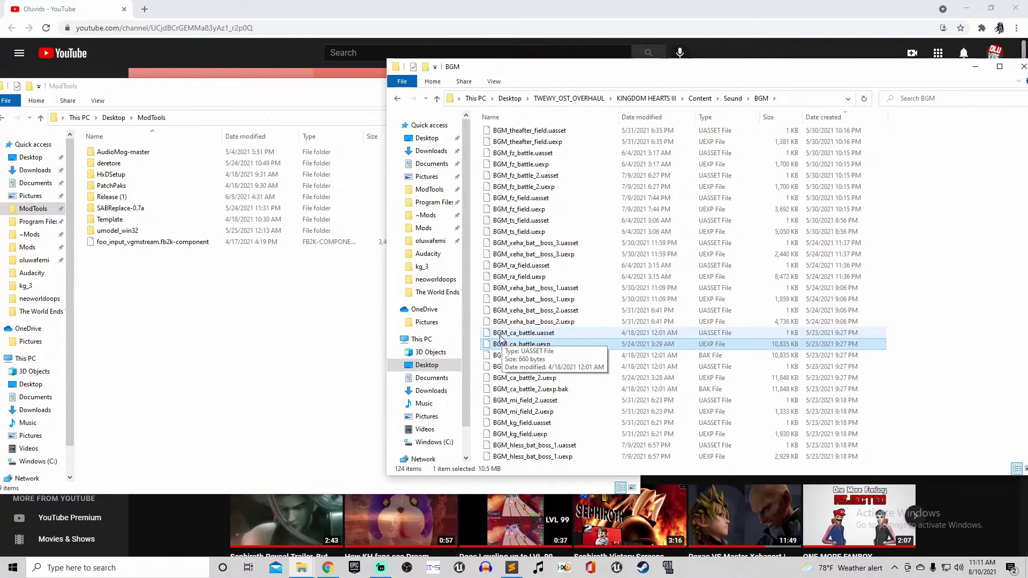
Unpack BGM_ca_battle.uexp with AudioMog.Terminal and close its console.
double_click(487, 343)
click(481, 249)
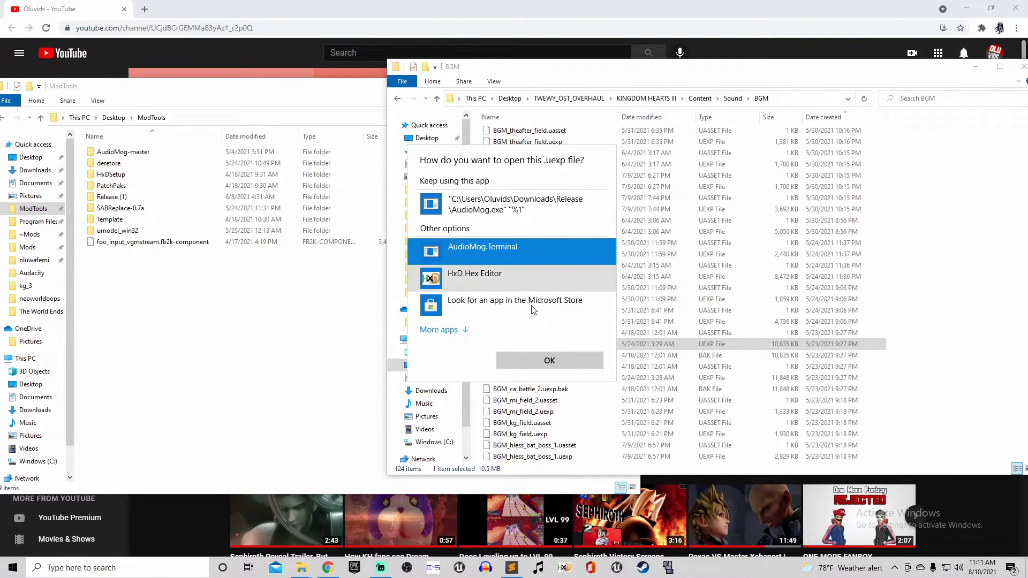
click(535, 360)
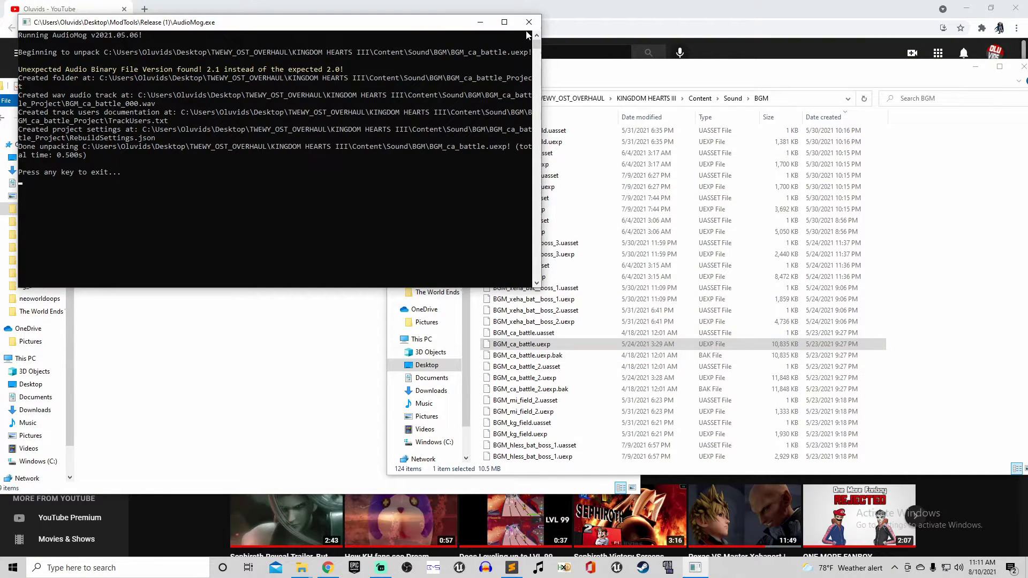
click(525, 25)
scroll(632, 269, down, 5)
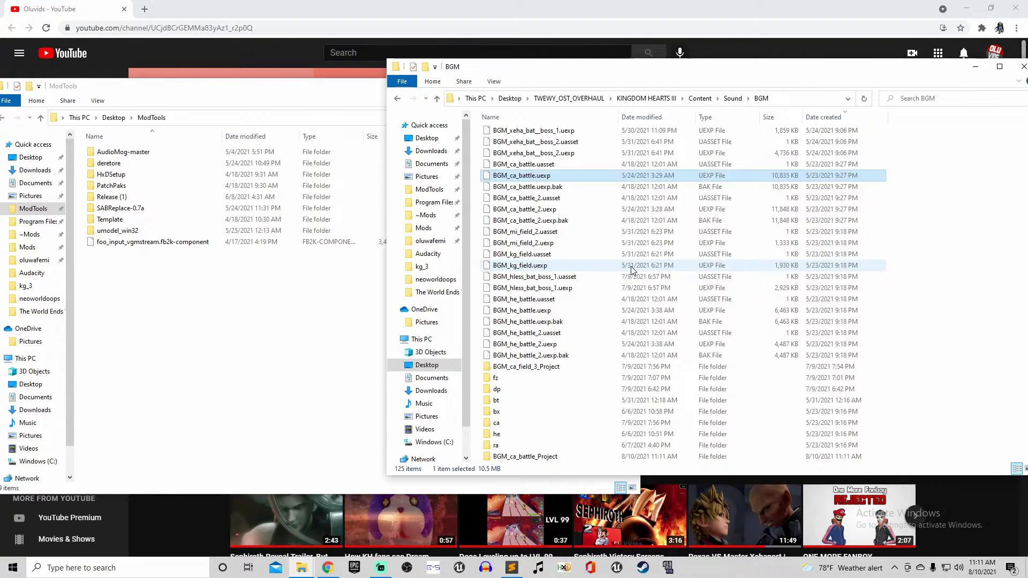
Paste The One Star.wav into the BGM_ca_battle_Project folder beside BGM_ca_battle_000.wav.
double_click(589, 456)
double_click(537, 134)
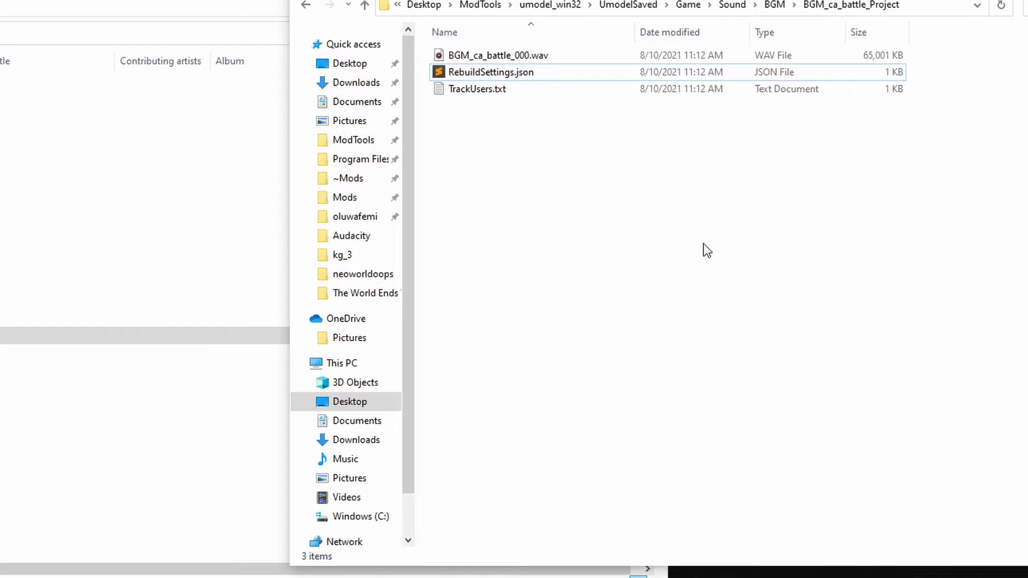
key(ctrl+v)
click(503, 56)
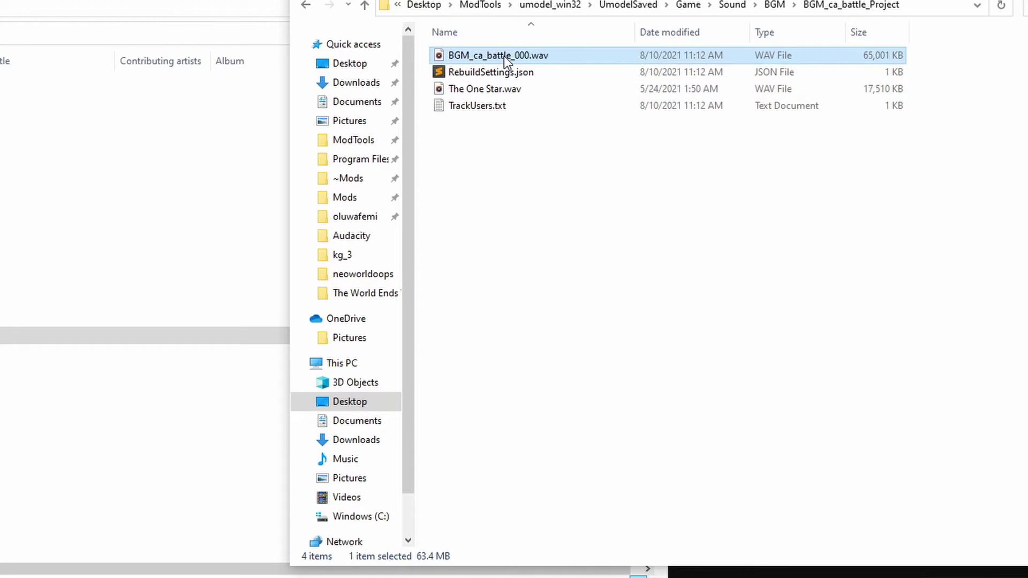
right_click(503, 56)
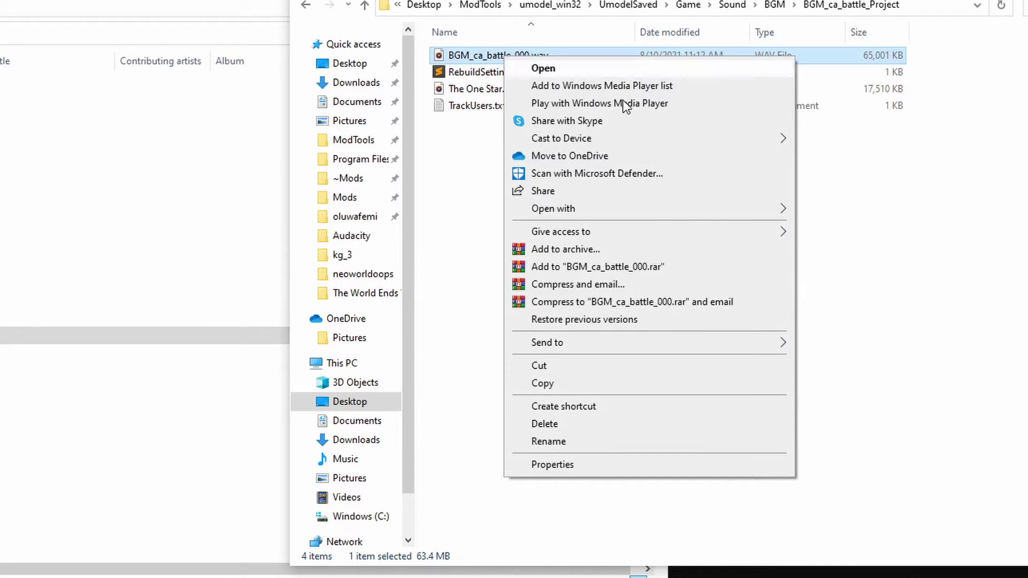
click(570, 443)
key(ctrl+c)
click(501, 121)
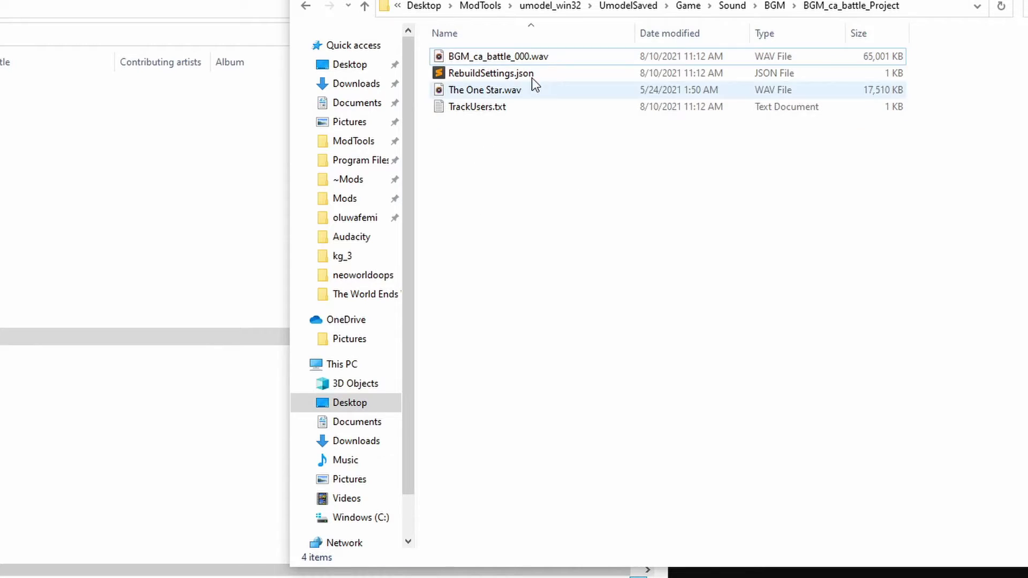
Delete the original BGM_ca_battle_000.wav, rename The One Star.wav to BGM_ca_battle_000.wav, and open RebuildSettings.json.
click(518, 55)
right_click(519, 56)
click(594, 423)
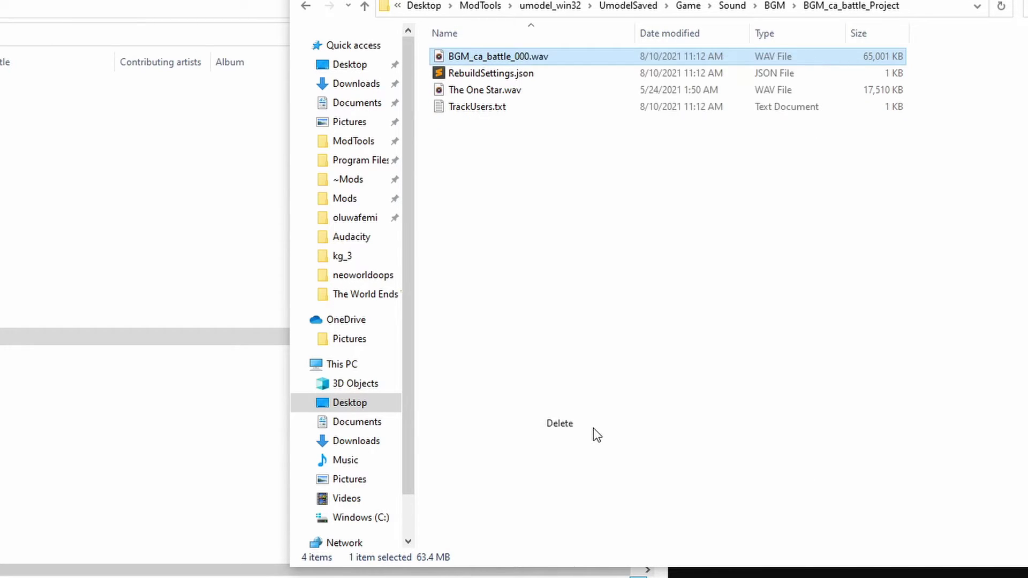
key(F2)
key(ctrl+v)
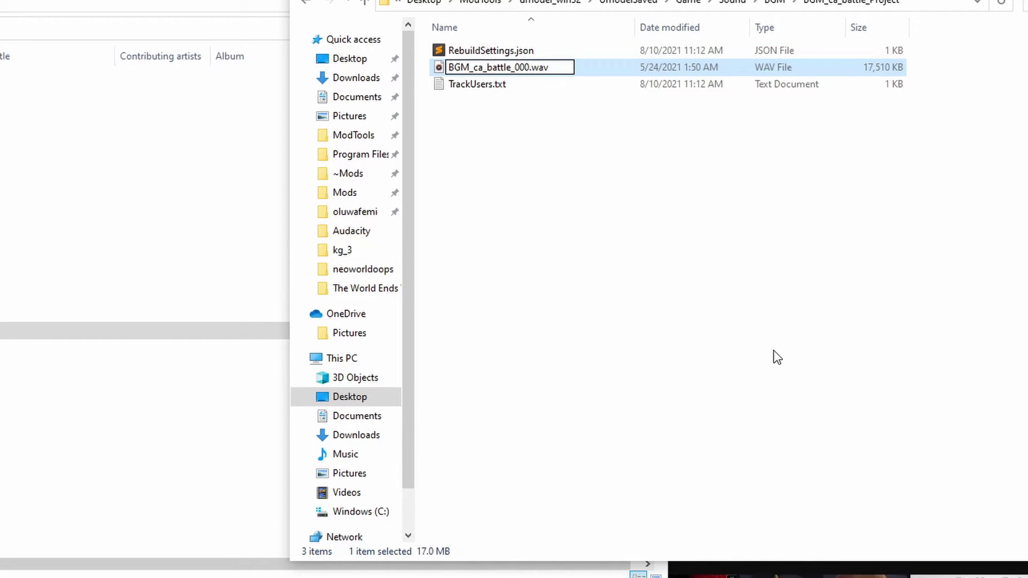
key(Return)
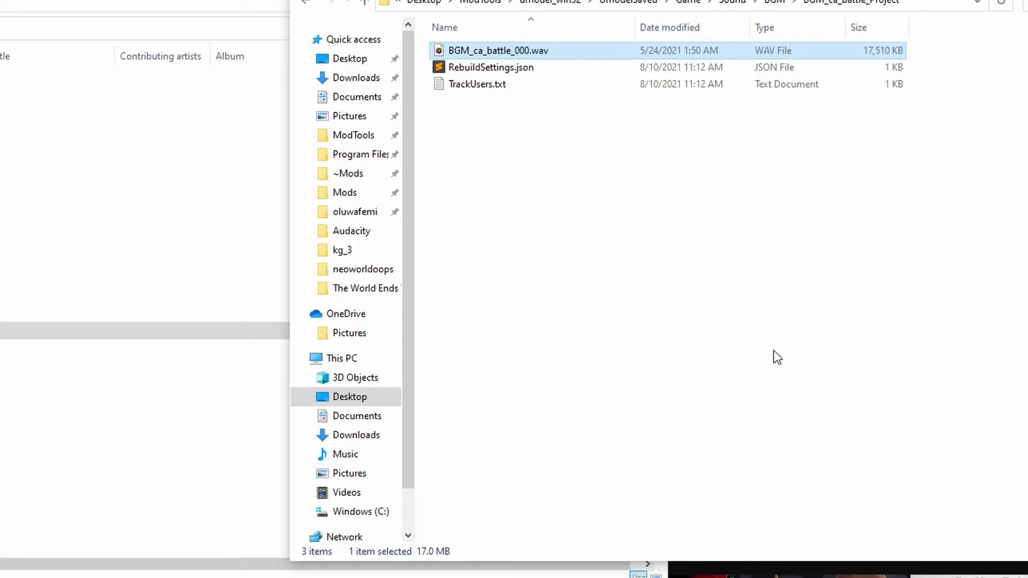
double_click(440, 68)
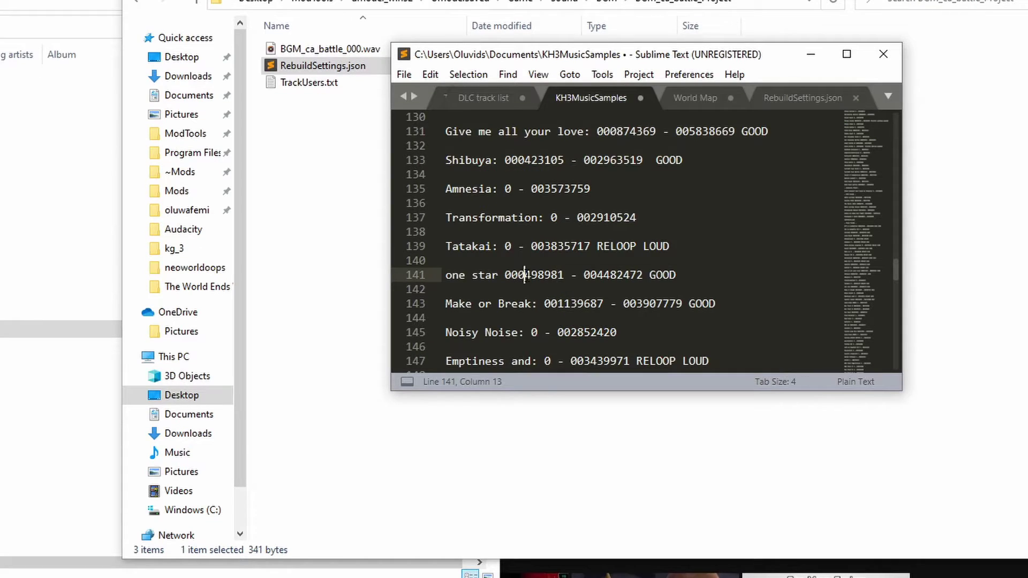
Copy the One Star loop points into RebuildSettings.json: LoopStartSample 498981, LoopEndSample 4482472.
drag(524, 274, 552, 275)
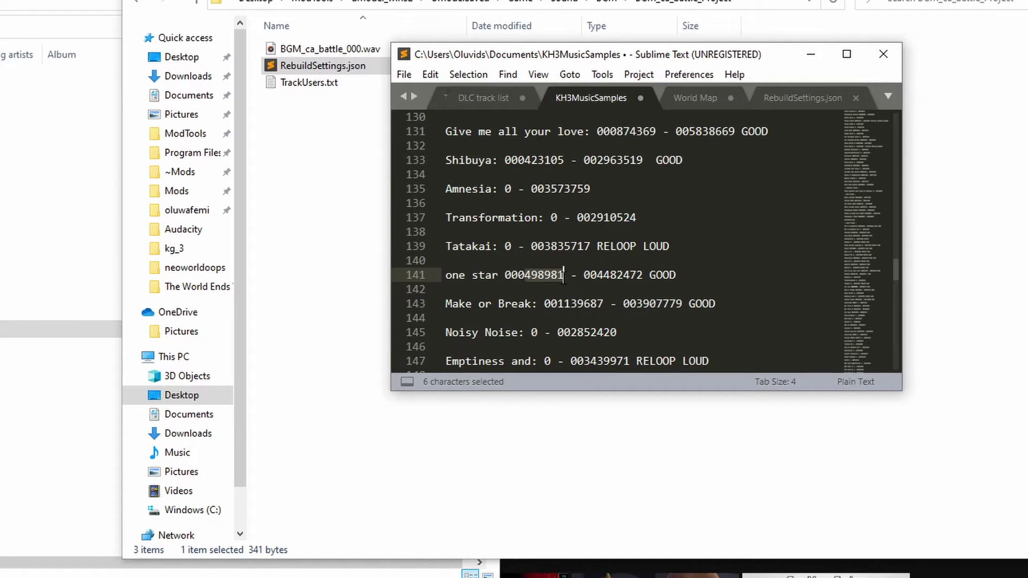
click(795, 99)
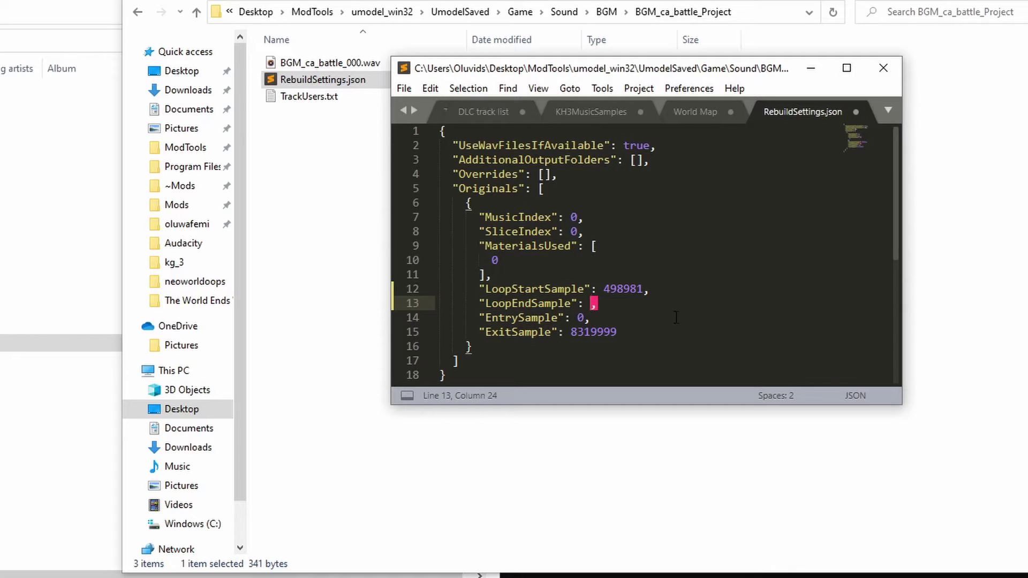
key(Down)
key(Left)
key(Left)
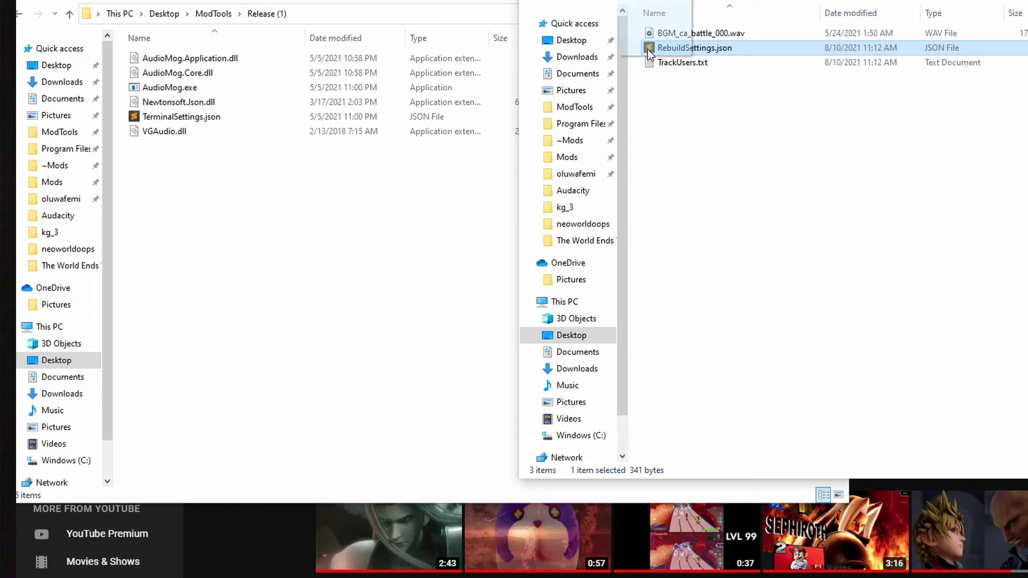
Repack BGM_ca_battle with AudioMog, then pack TWEWY_OST_OVERHAUL into a compressed .pak on the Desktop.
drag(694, 47, 212, 88)
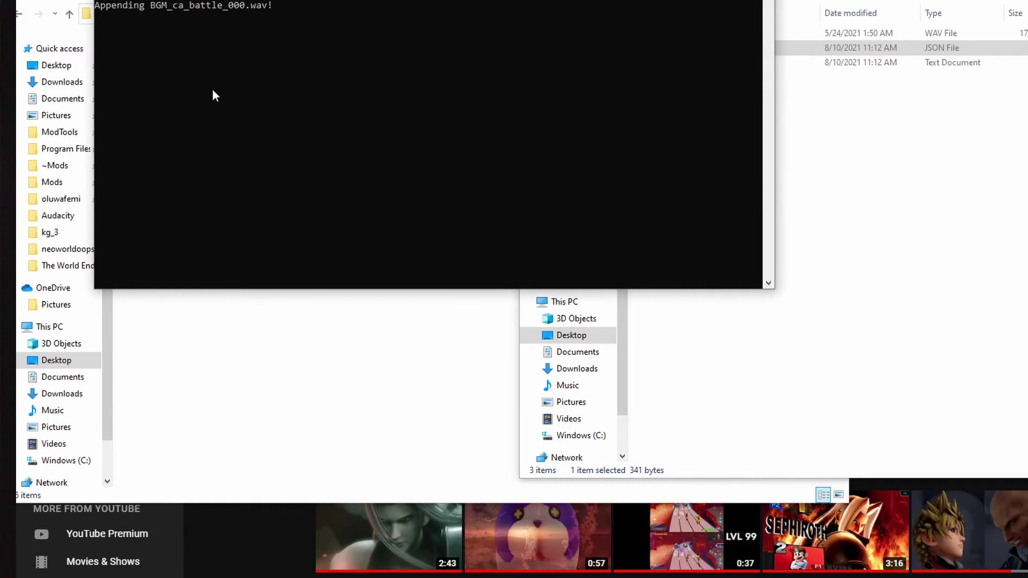
click(901, 210)
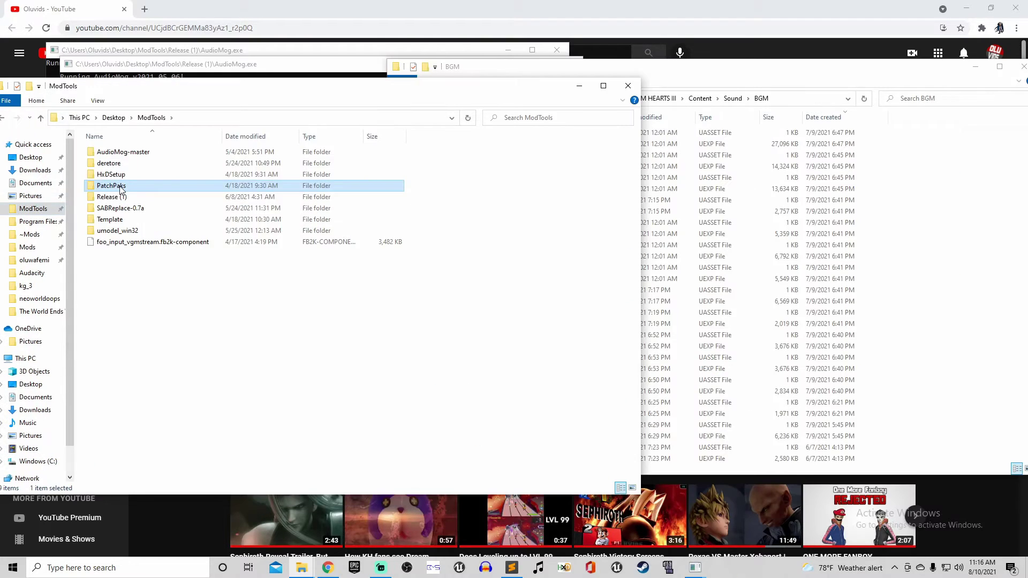
double_click(122, 193)
double_click(132, 154)
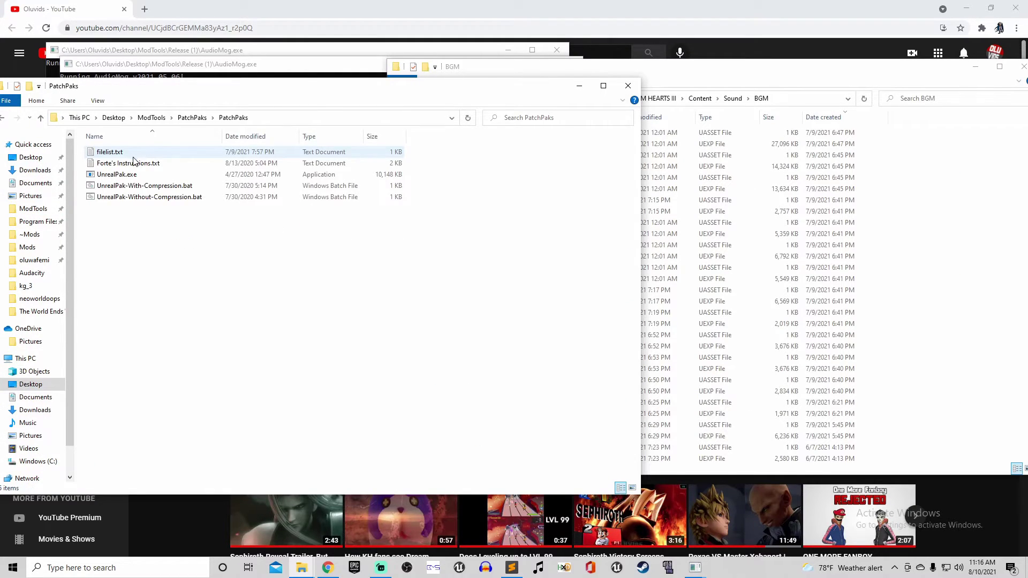
click(664, 75)
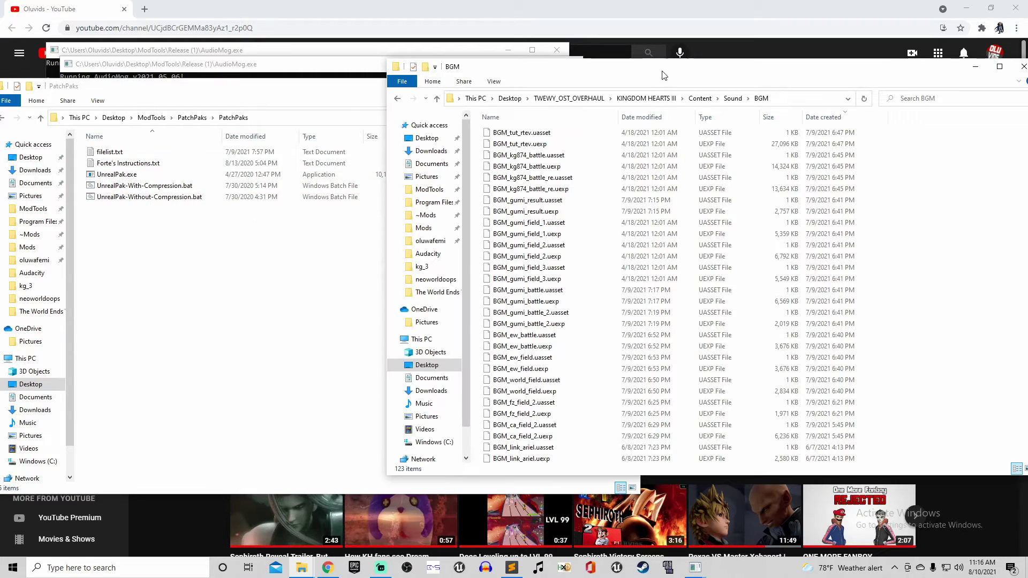
click(512, 99)
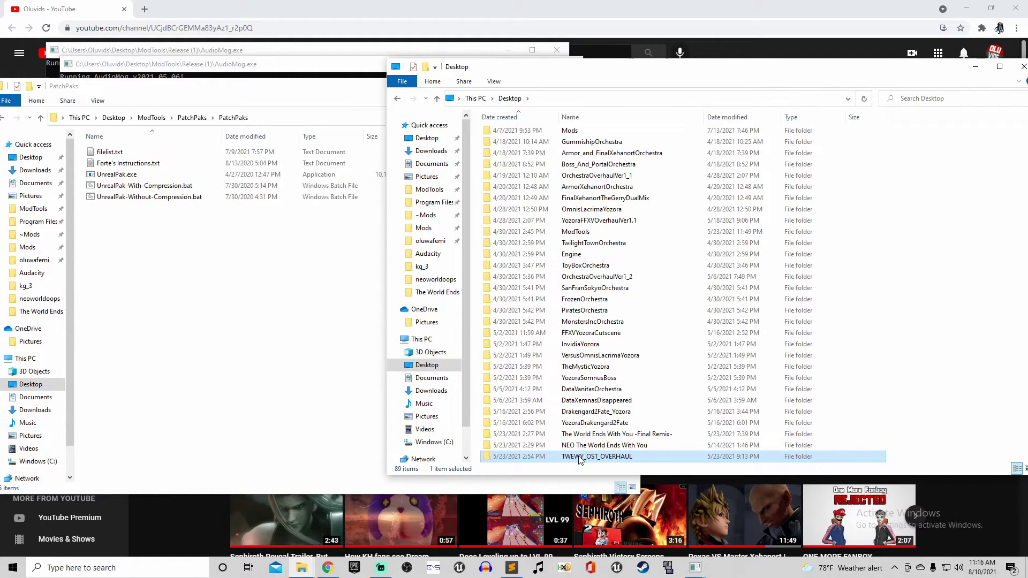
drag(579, 459, 195, 188)
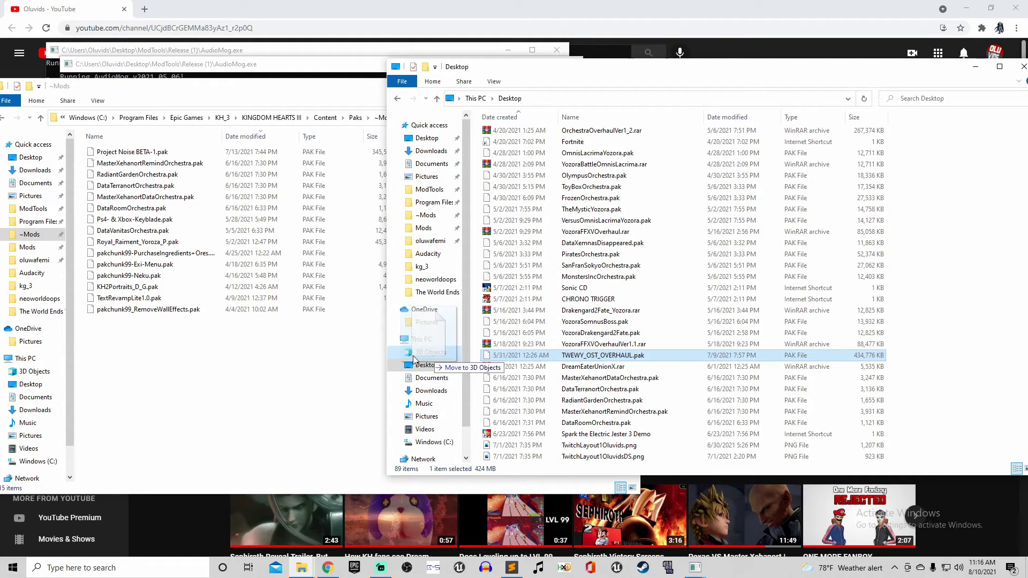
drag(413, 355, 175, 366)
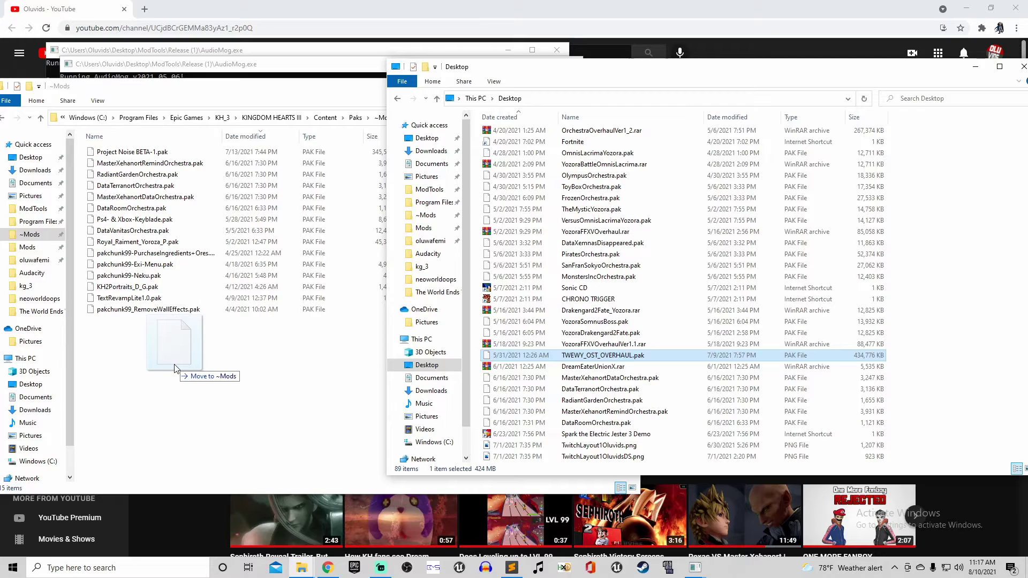
Cancel the pak move and browse Epic Games > KH_3 > KINGDOM HEARTS III > Content > Paks > ~Mods.
drag(174, 366, 561, 357)
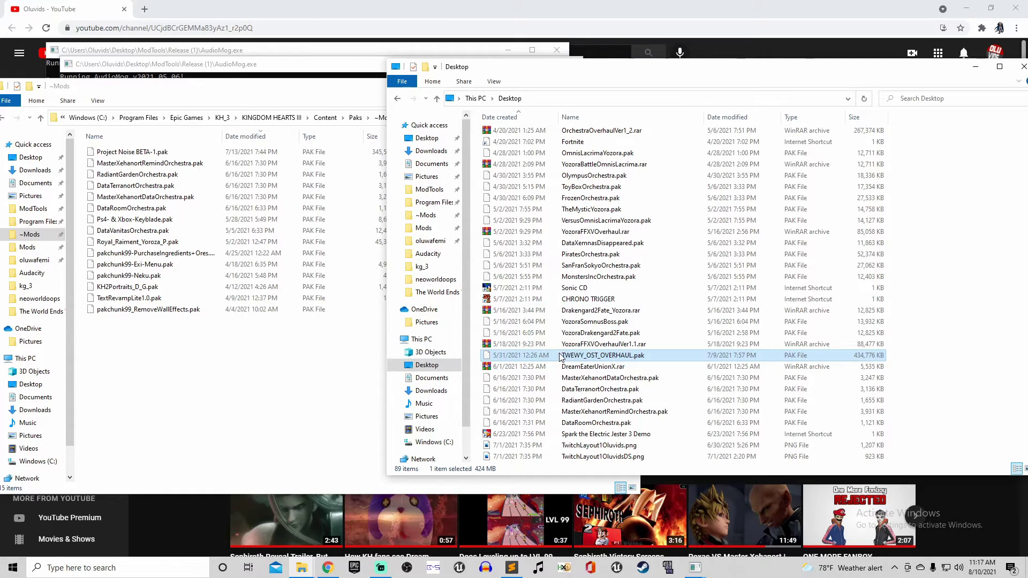
click(302, 79)
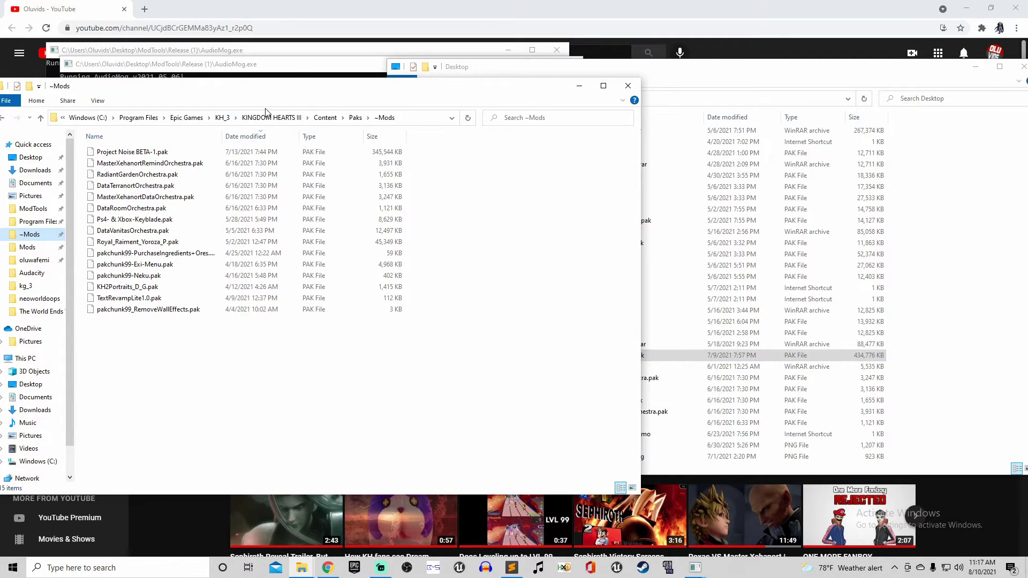
click(324, 117)
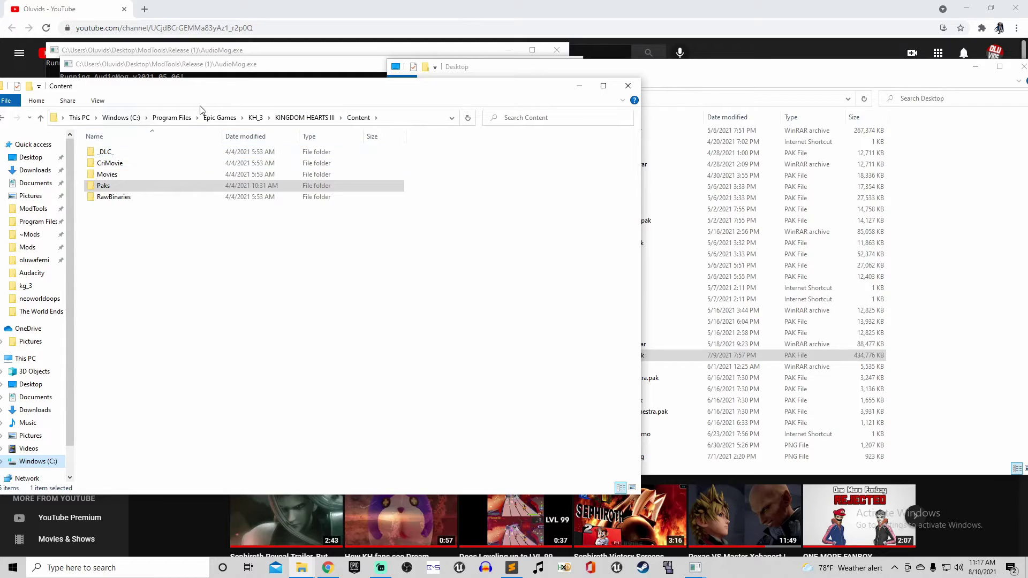
click(220, 117)
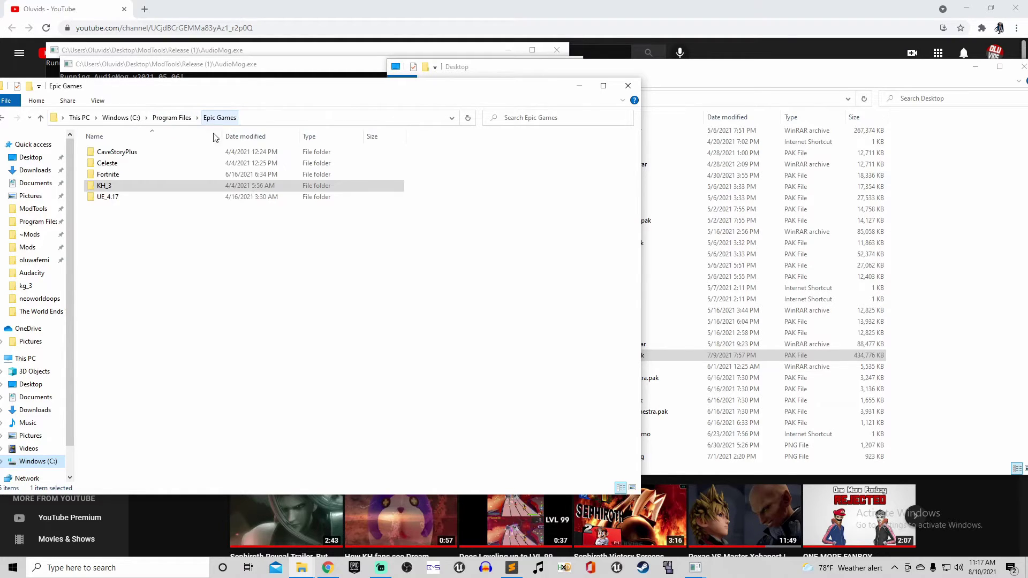
double_click(137, 184)
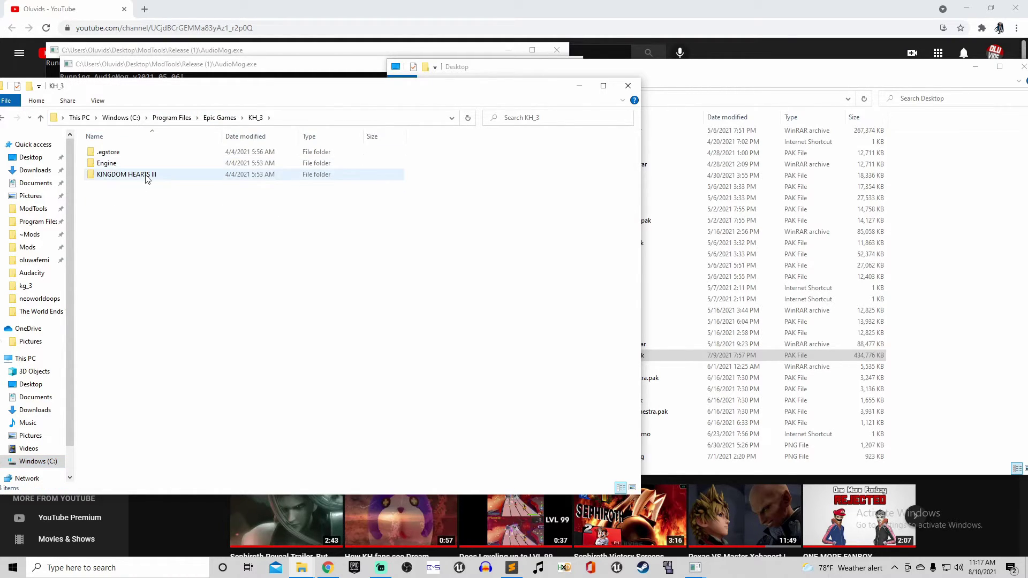
double_click(145, 175)
click(141, 162)
double_click(141, 163)
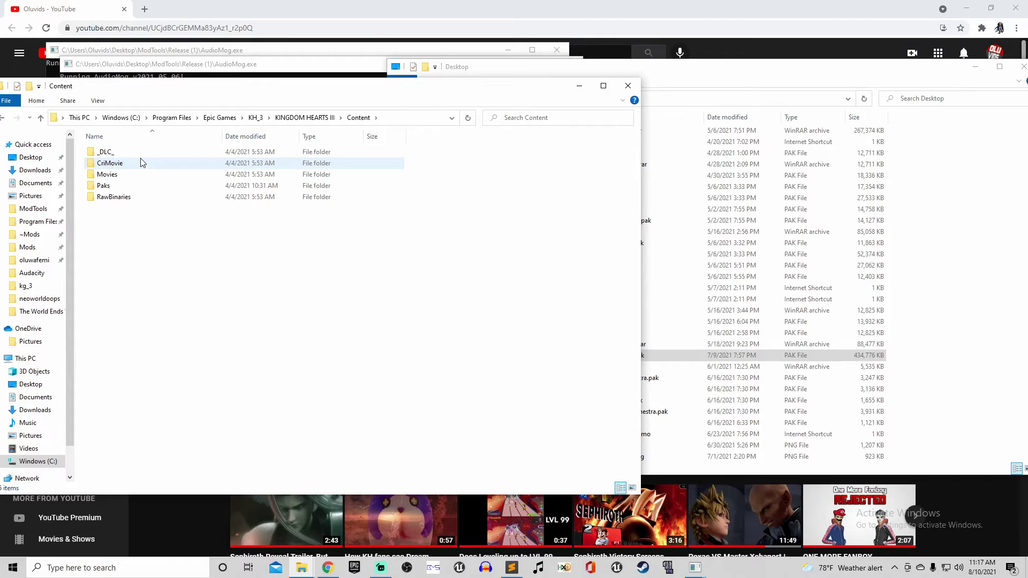
double_click(138, 186)
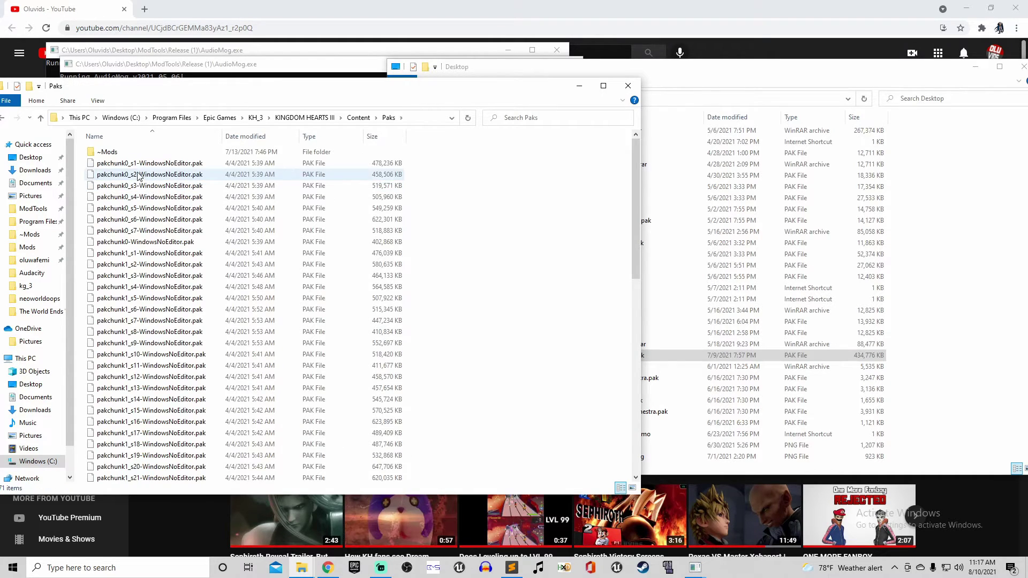
scroll(182, 417, down, 9)
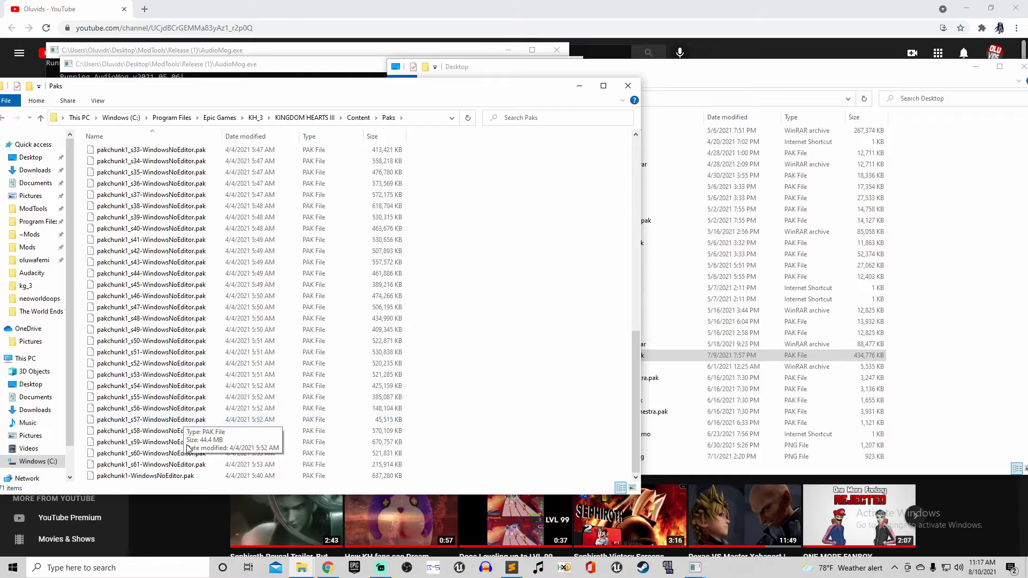
scroll(216, 411, up, 12)
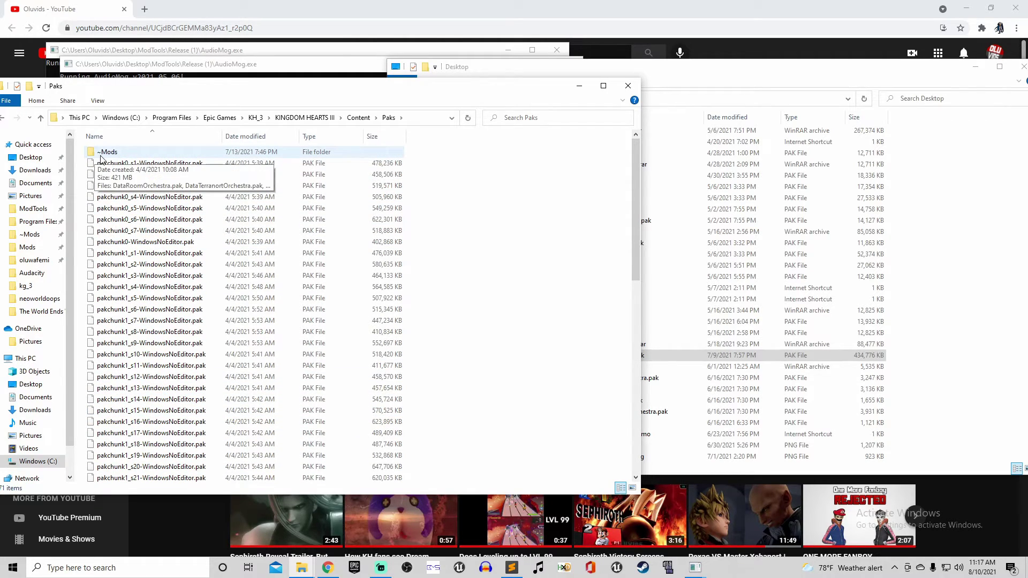
double_click(139, 155)
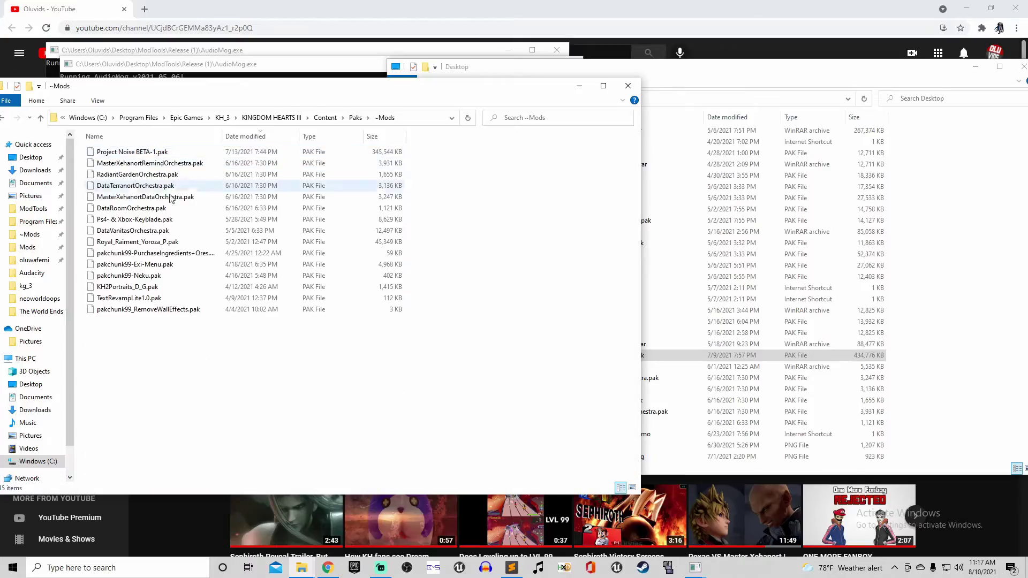